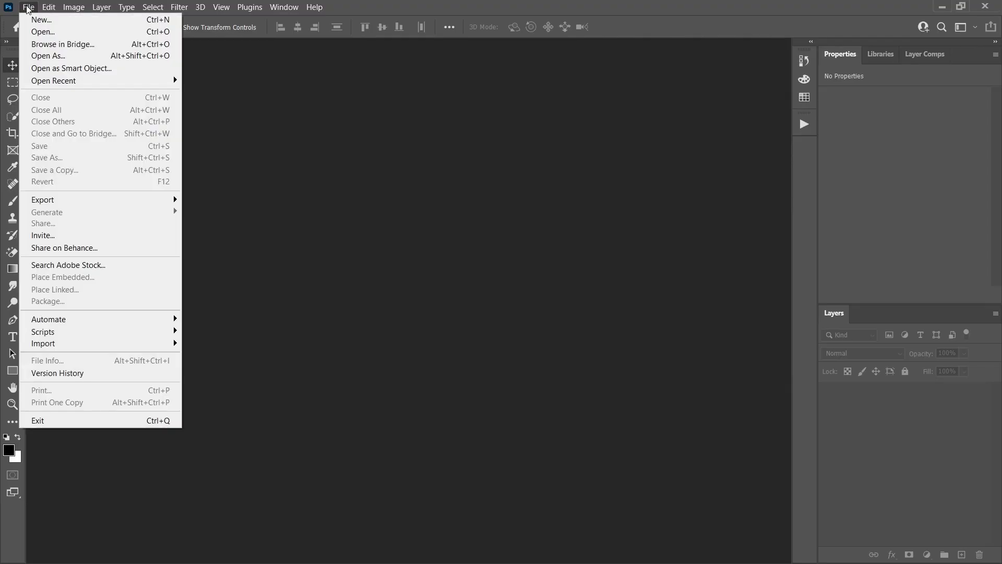
Step: Create a white 6.67 × 6.67 in, 300 ppi document (2000 × 2000 px)
left_click(680, 188)
key("Tab")
key("Tab")
left_click(739, 499)
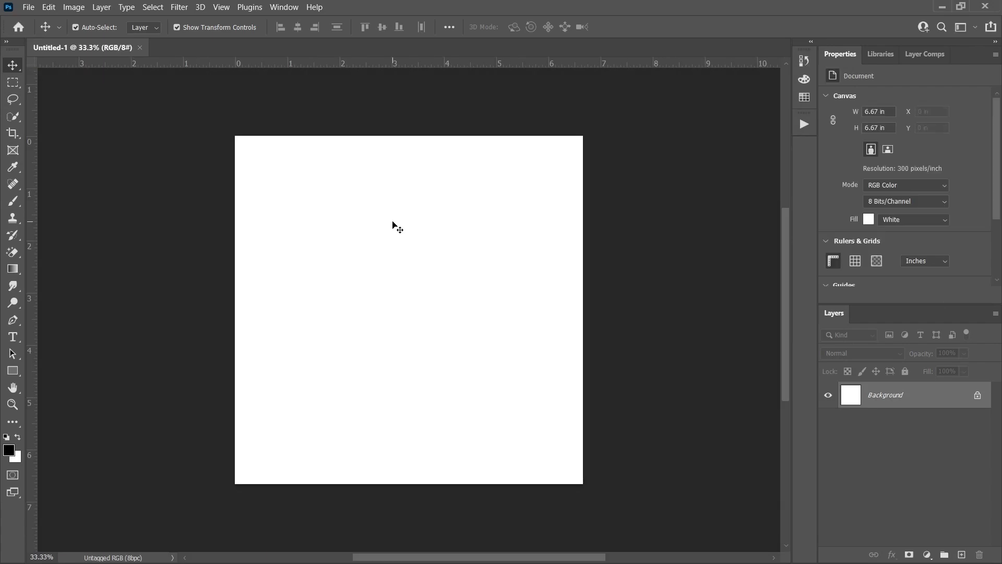
Step: Place mutton-biryani-removebg-preview-2-1.png embedded, scaled to about 45% near the canvas centre
left_click(28, 7)
left_click(52, 275)
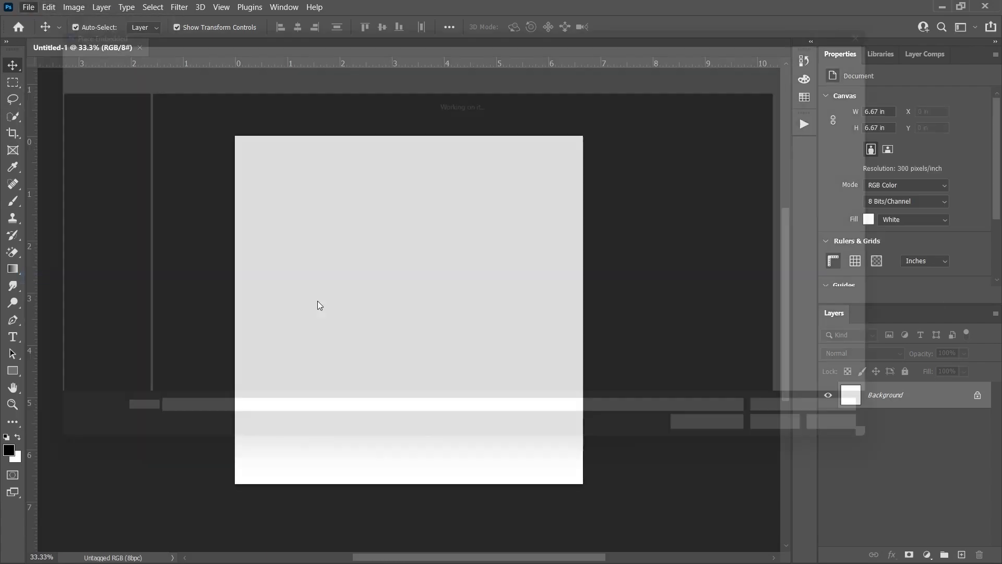
double_click(237, 149)
left_click_drag(583, 136, 490, 236)
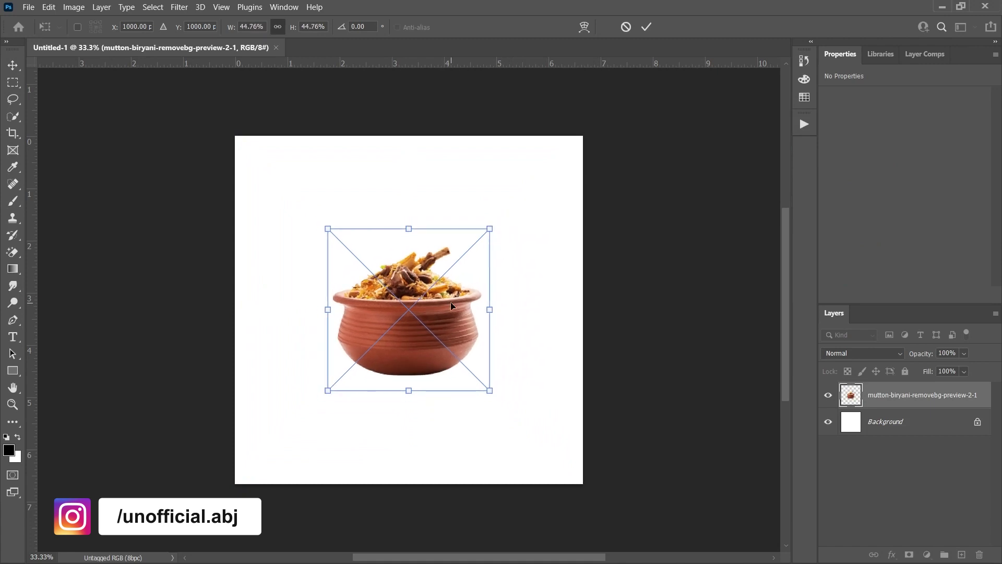
left_click_drag(455, 302, 455, 331)
key("Return")
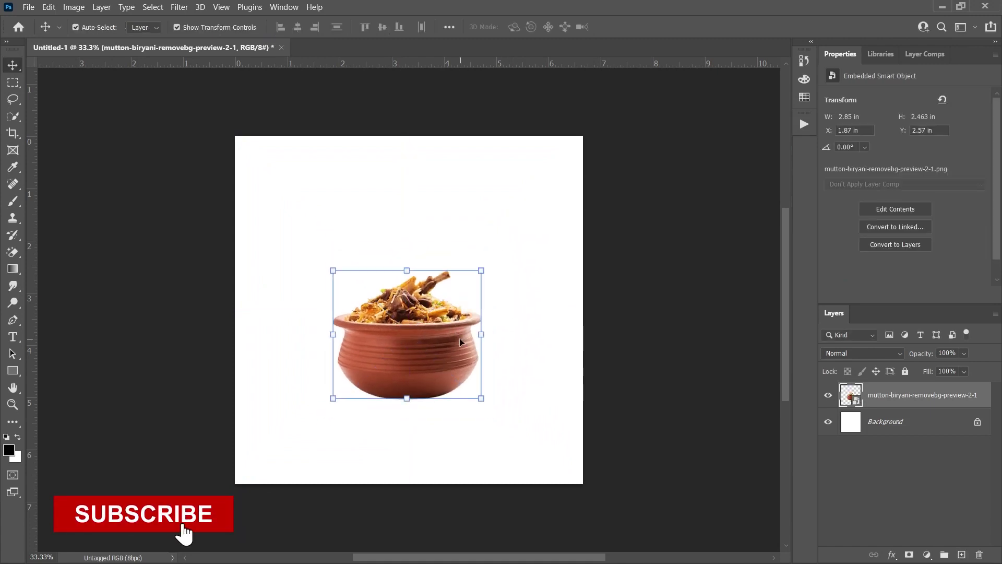
scroll(168, 365, "up", 1)
left_click(13, 319)
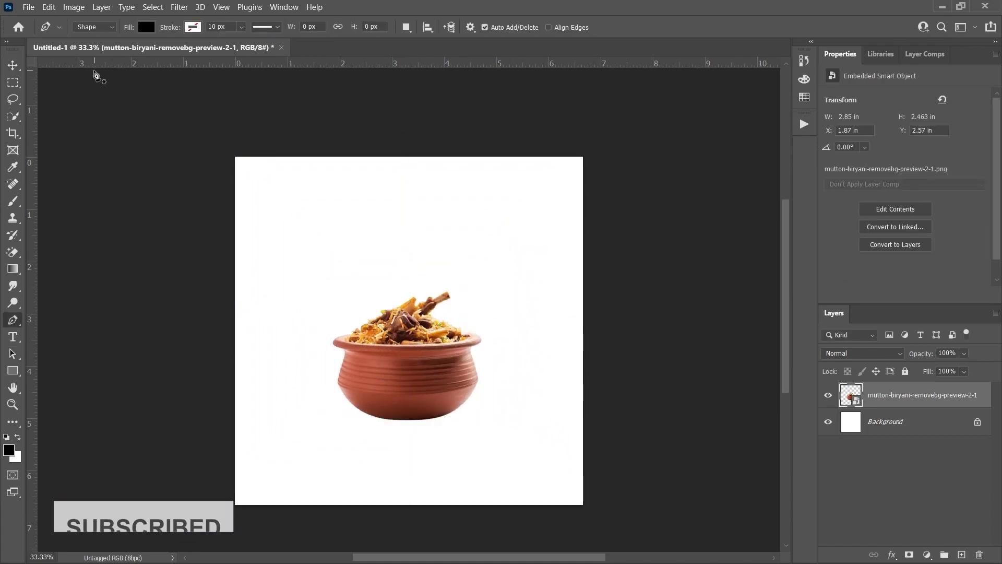
Step: Add horizontal and vertical guides and draw a black V-shaped band with the Pen tool
left_click_drag(96, 63, 100, 257)
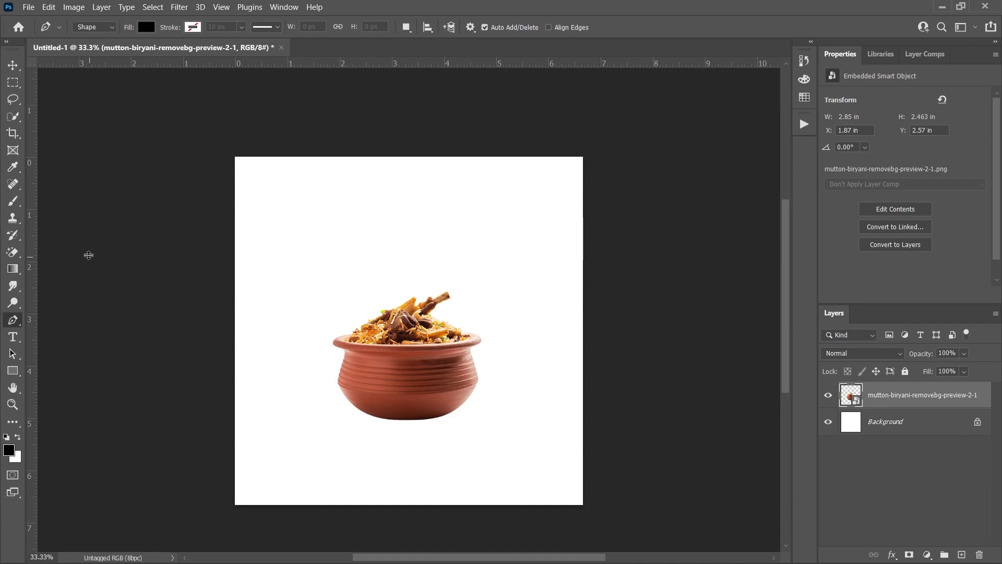
left_click_drag(32, 119, 407, 195)
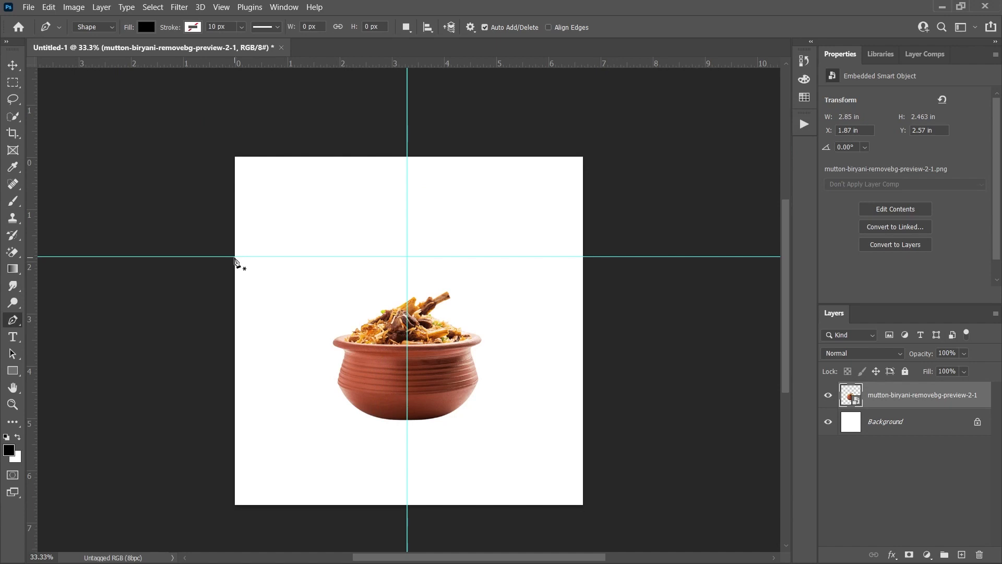
left_click(234, 256)
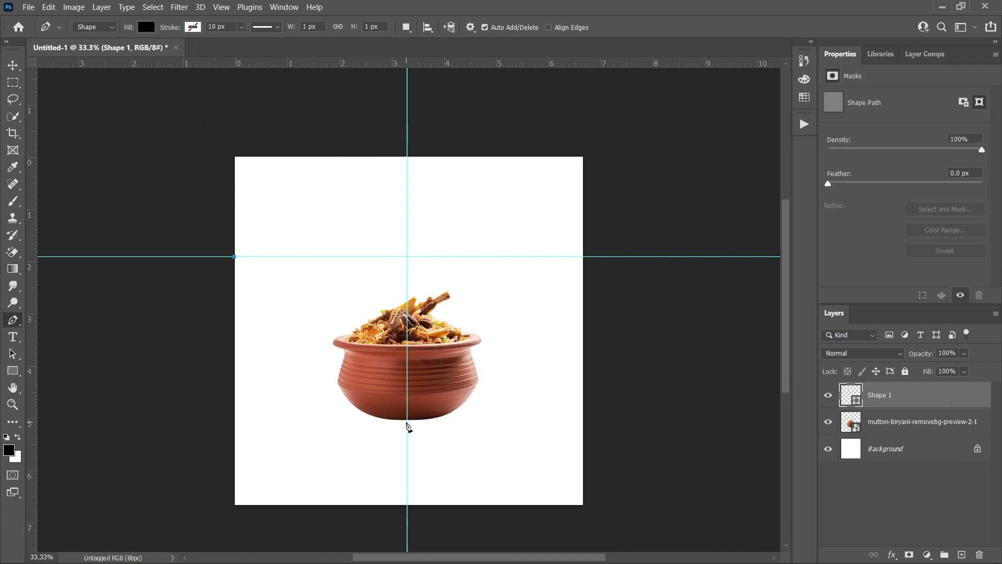
left_click(408, 421)
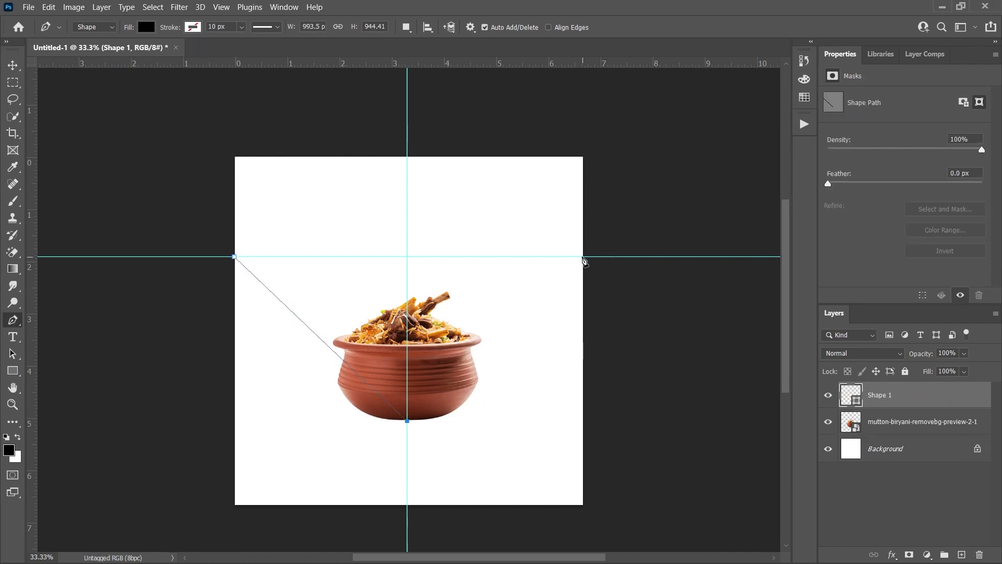
left_click(583, 257)
left_click(599, 515)
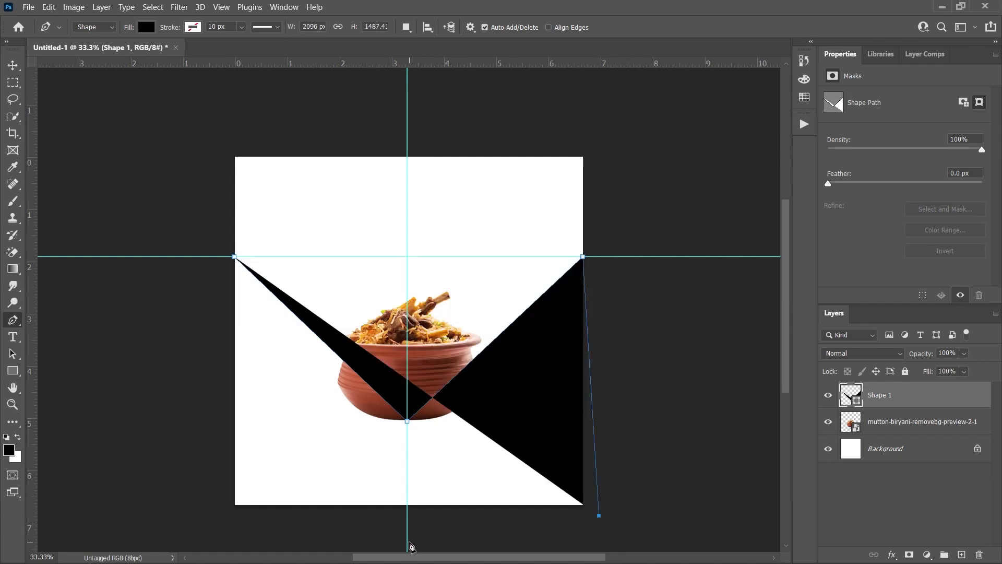
left_click(407, 542)
left_click(208, 501)
left_click_drag(207, 502, 207, 506)
left_click(233, 258)
Step: Remove both guides and raise the V's bottom point slightly
key("v")
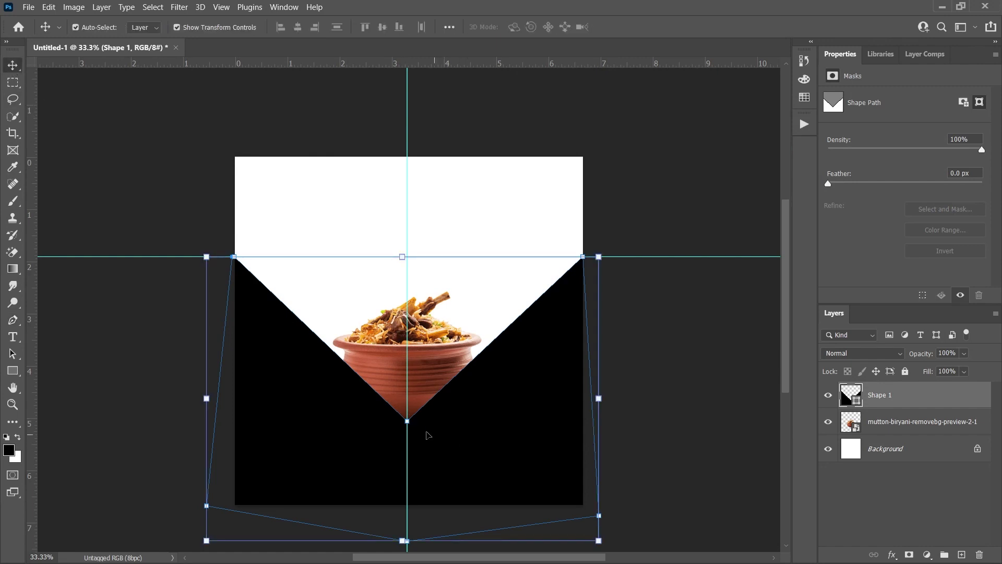
left_click_drag(407, 422, 406, 410)
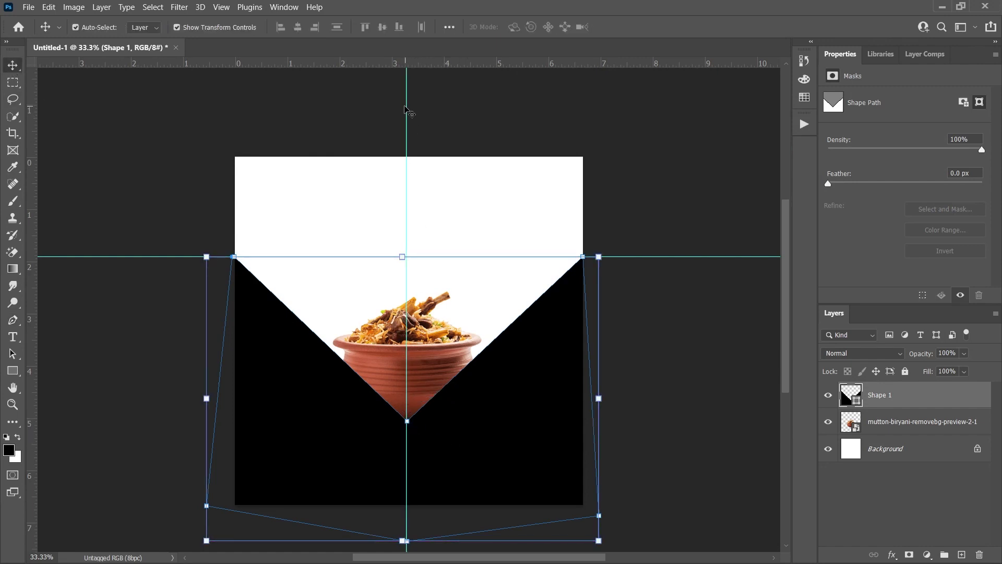
left_click_drag(407, 108, 2, 105)
left_click_drag(86, 258, 207, 16)
key("p")
left_click_drag(408, 422, 407, 414)
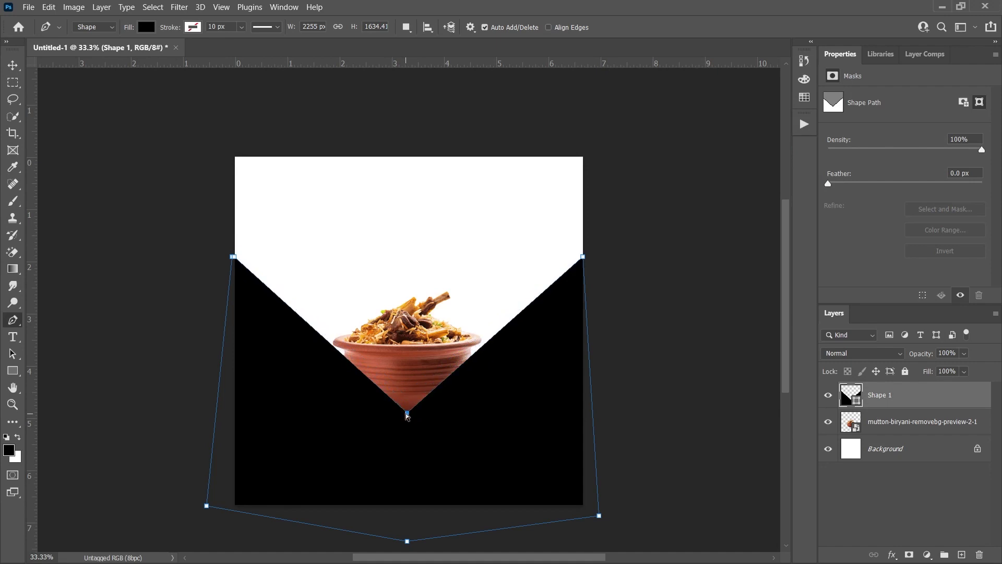
Step: Enlarge the V shape to about 122% and move Shape 1 behind the pot layer
key("v")
left_click_drag(599, 256, 644, 225)
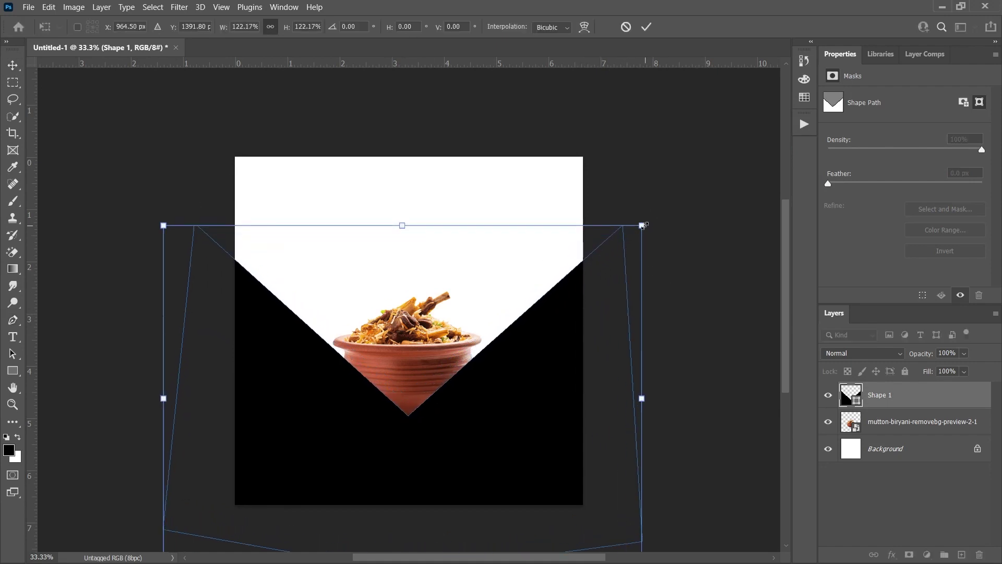
key("Return")
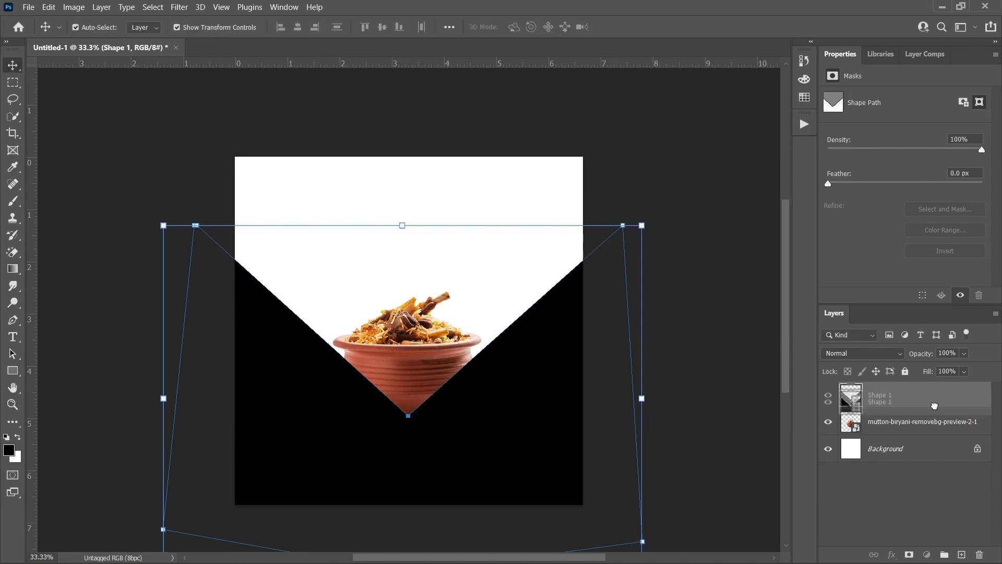
left_click_drag(937, 403, 934, 428)
Step: Enable a Gradient Overlay on Shape 1 and set its left stop to a dark red from ff0030
right_click(918, 409)
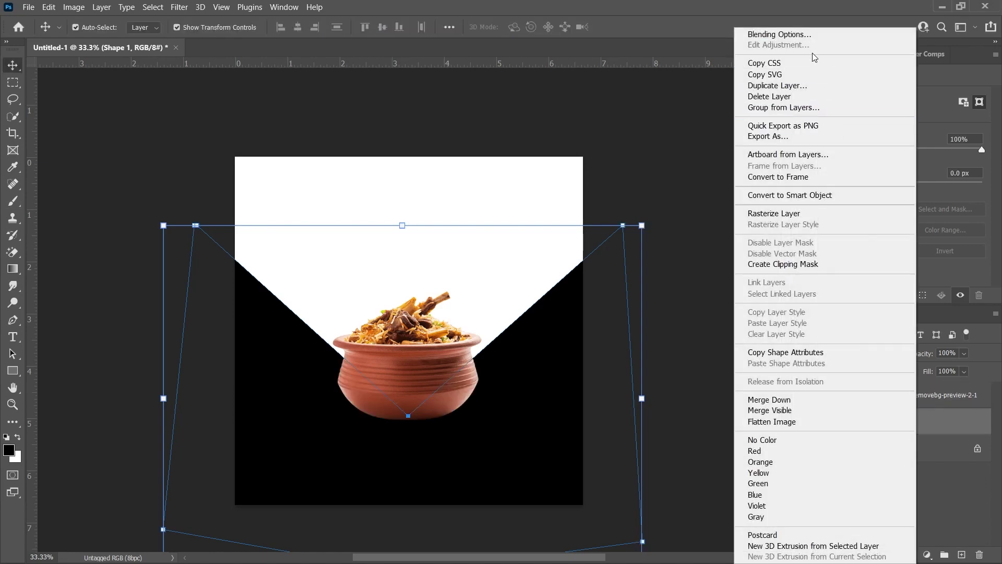
key("Escape")
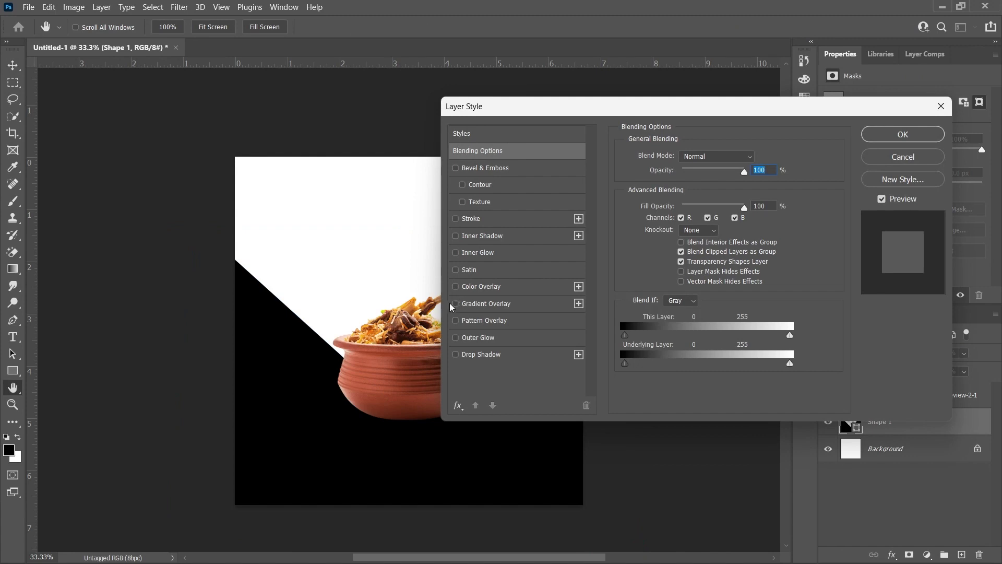
left_click(455, 304)
left_click(726, 185)
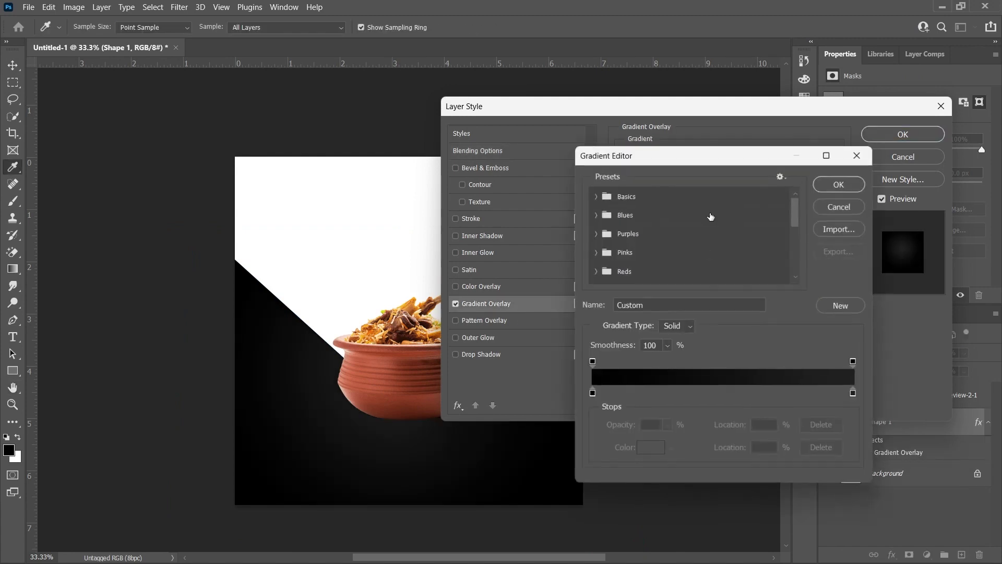
left_click(592, 394)
left_click(647, 449)
left_click(837, 112)
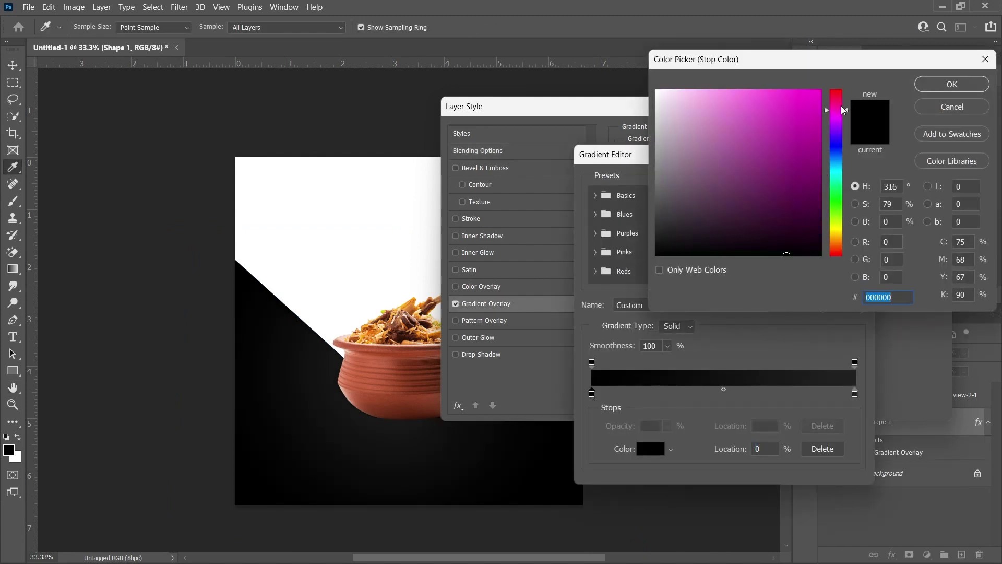
type("ff0030")
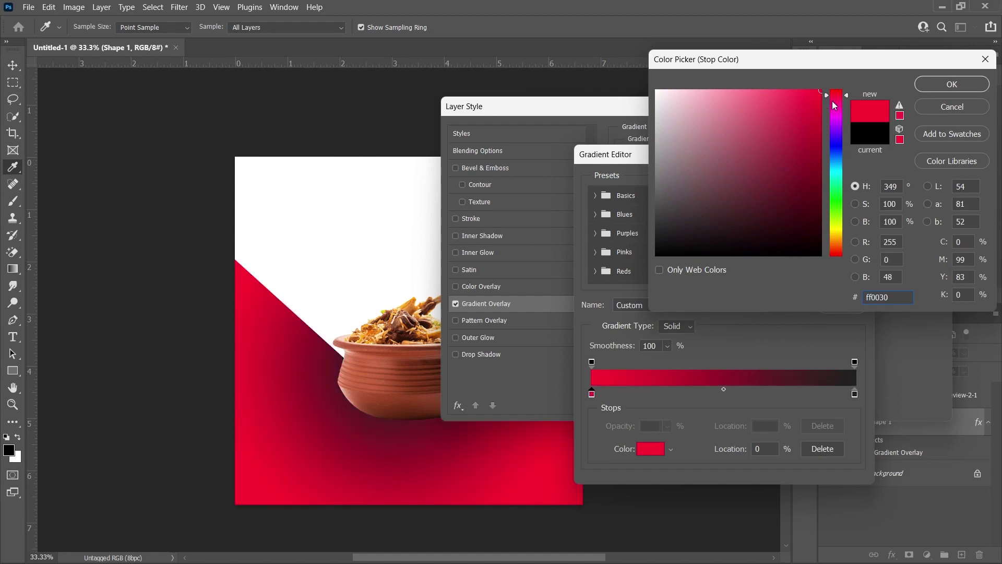
mouse_move(821, 160)
left_mouse_down()
mouse_move(814, 151)
mouse_move(846, 85)
left_mouse_up()
left_click(975, 84)
Step: Set the right gradient stop to bright red d41313 and apply the radial red overlay
left_click(855, 394)
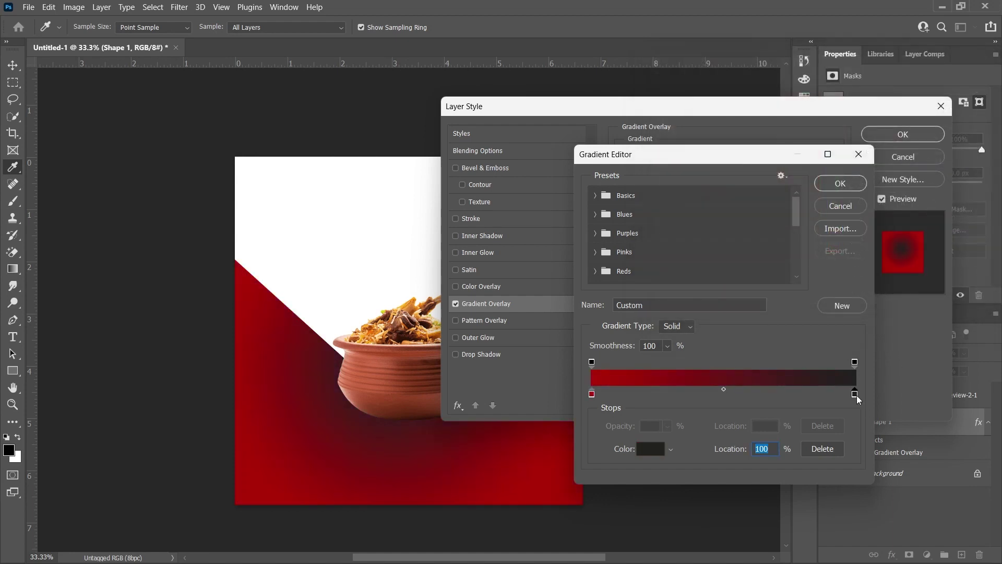
left_click(650, 448)
left_click(836, 255)
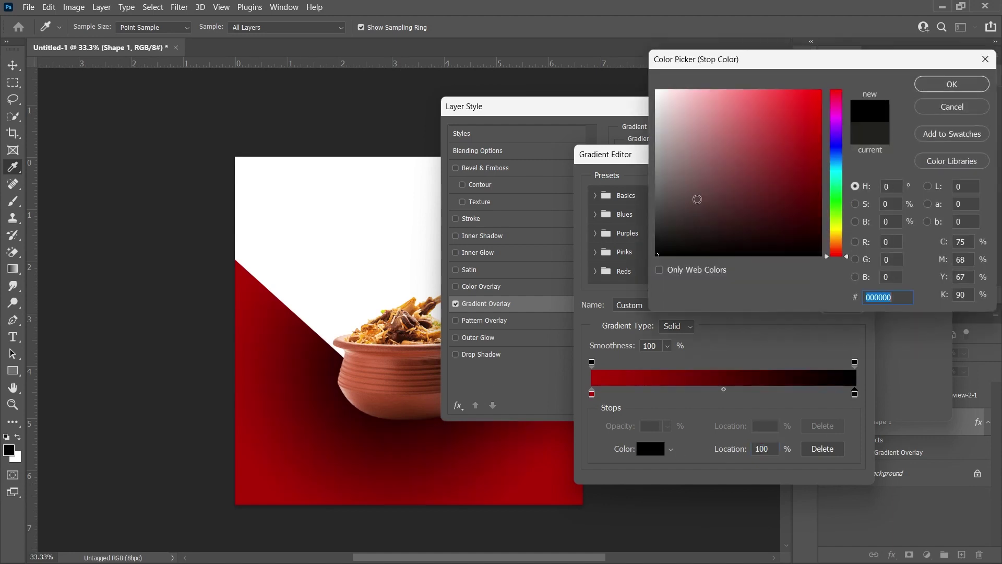
left_click_drag(796, 112, 804, 118)
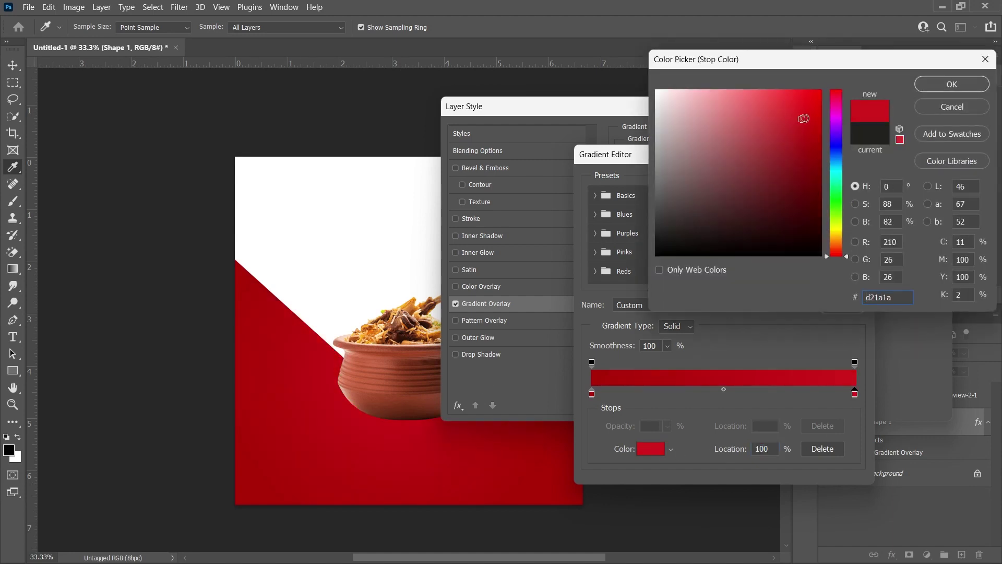
left_click(952, 84)
left_click(841, 181)
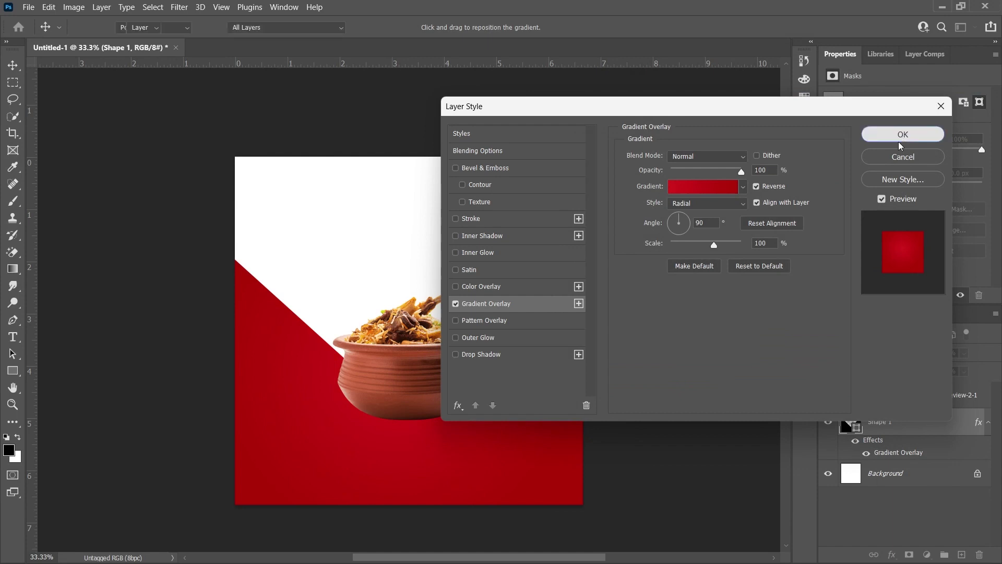
left_click(902, 135)
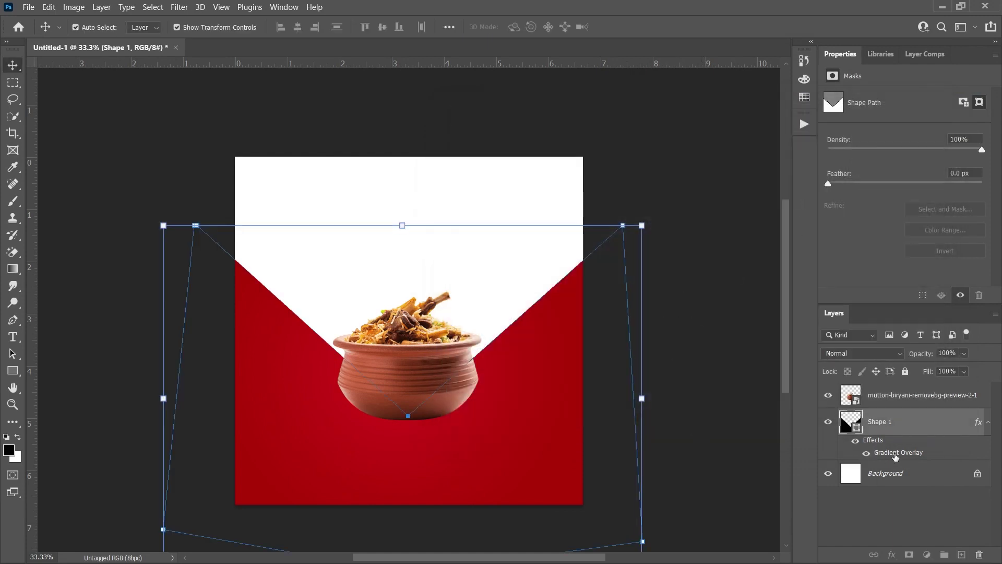
double_click(898, 453)
Step: Close the layer style settings and duplicate the V shape layer as Shape 1 copy
left_click_drag(751, 108, 877, 114)
left_click(441, 410)
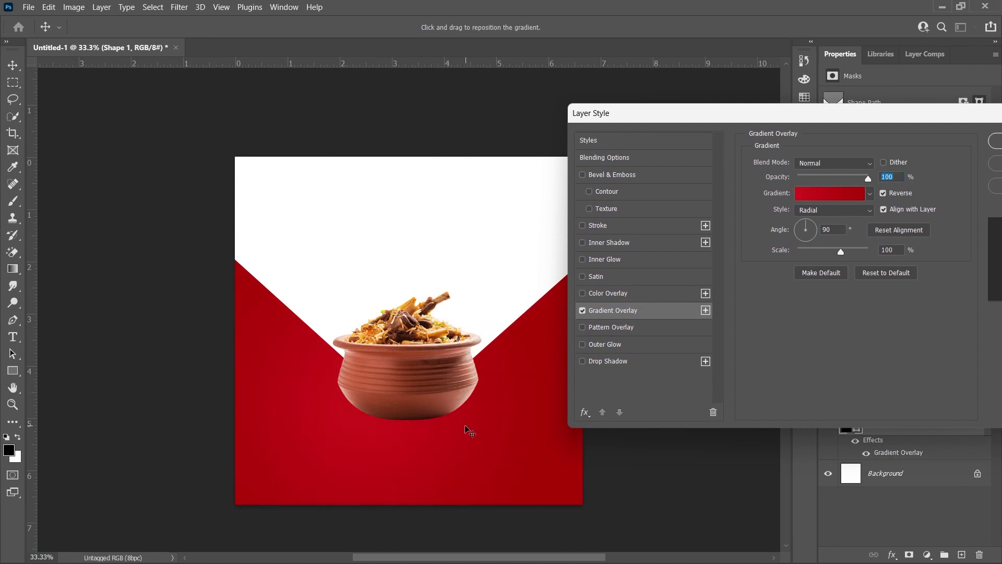
left_click_drag(950, 130, 757, 161)
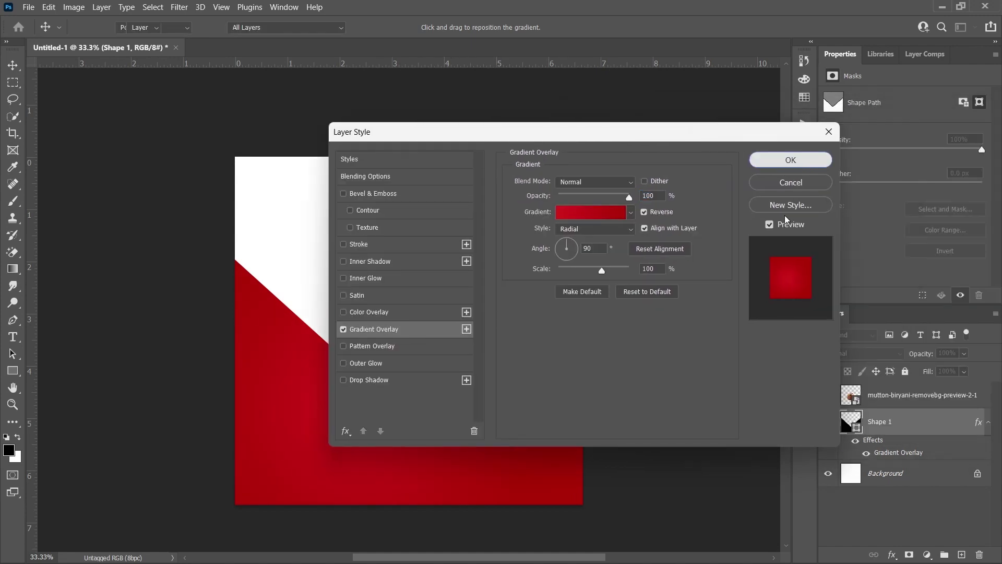
left_click(787, 161)
right_click(910, 426)
key("Escape")
left_click_drag(910, 424, 959, 554)
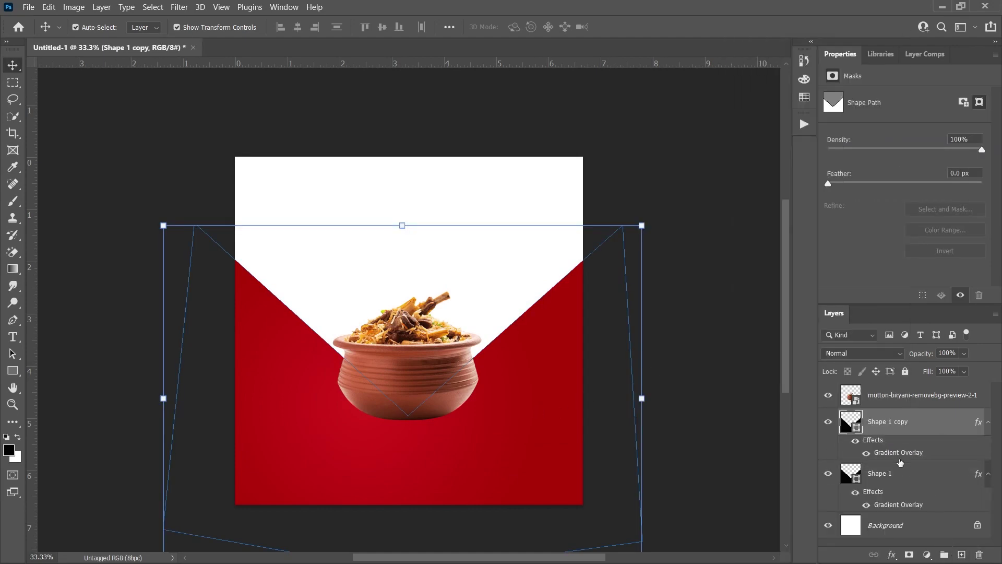
Step: Replace the copy's gradient with a light grey #efefef Color Overlay
double_click(898, 453)
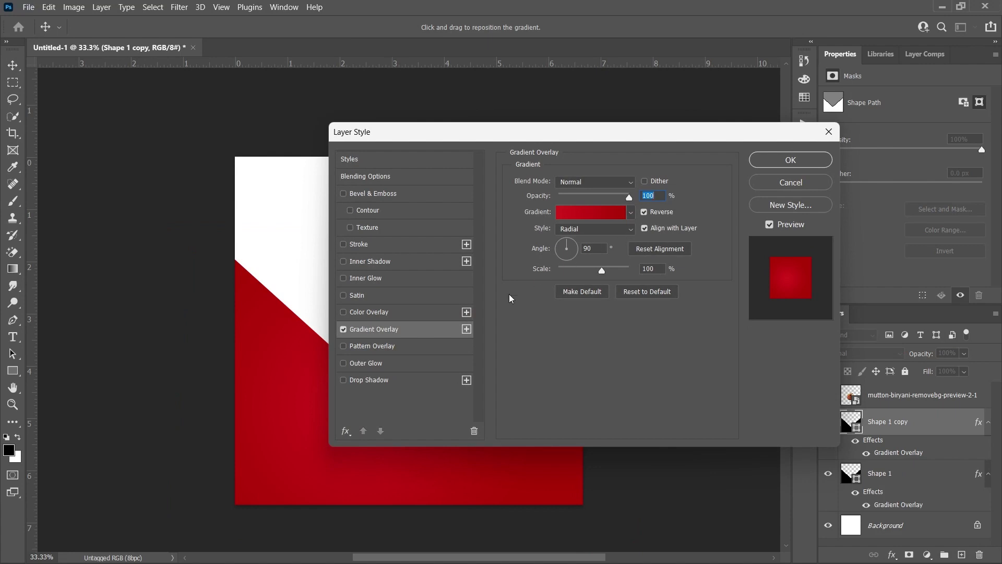
left_click(343, 329)
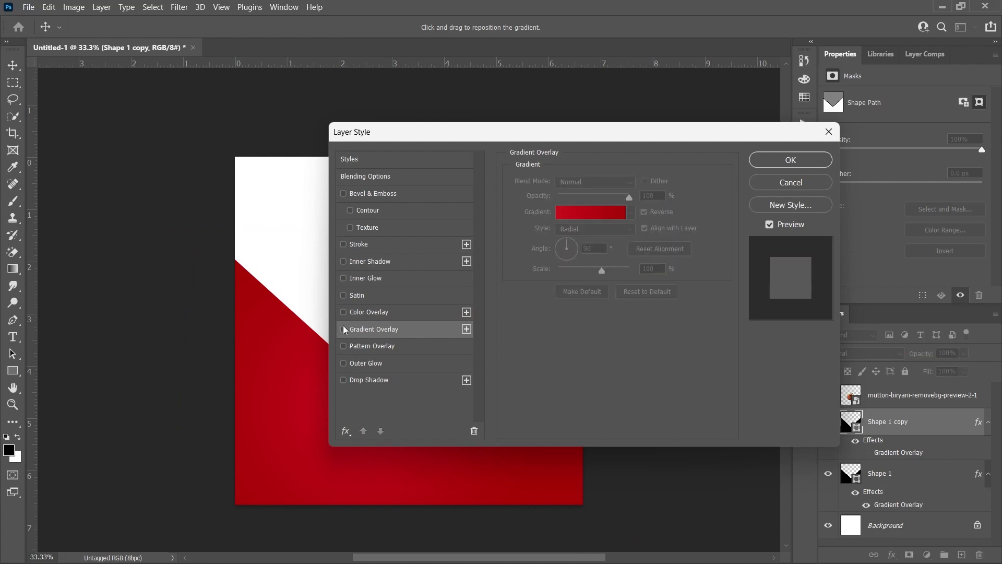
left_click(349, 313)
left_click(651, 184)
left_click_drag(673, 100, 638, 100)
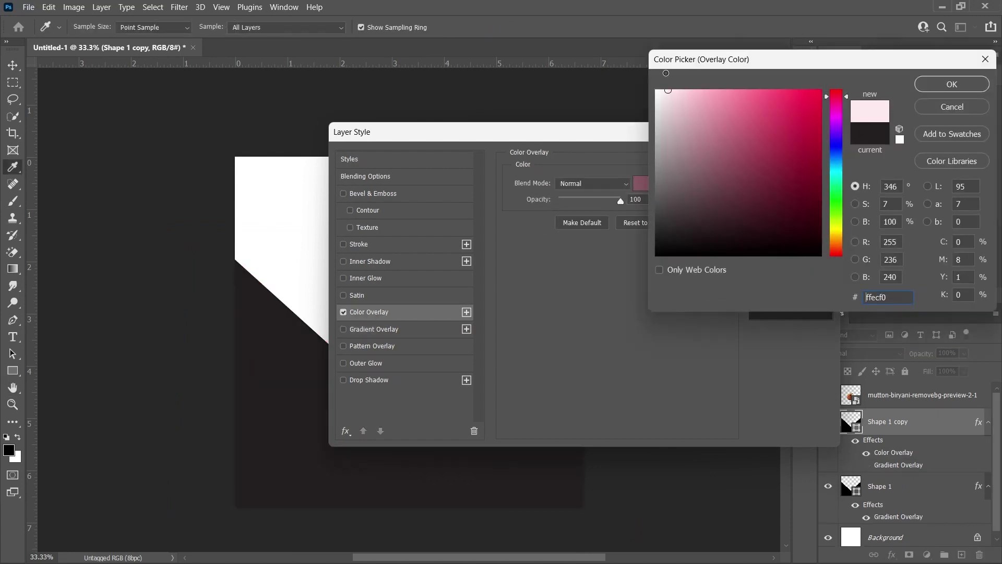
left_click(952, 84)
left_click(786, 158)
Step: Place the grey copy below Shape 1, shifted slightly up to show a thin edge
left_click_drag(918, 435, 911, 462)
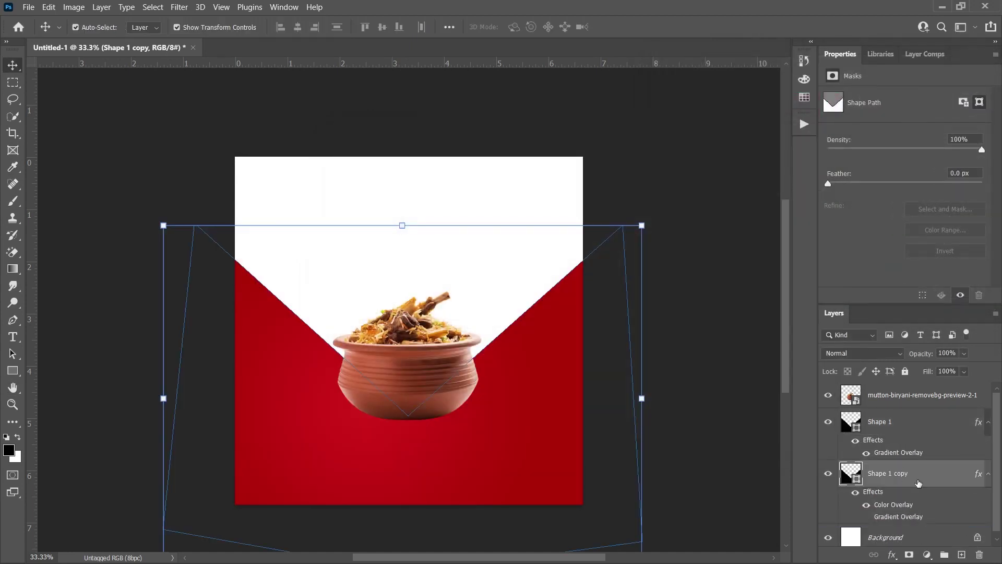
left_click_drag(523, 275, 525, 258)
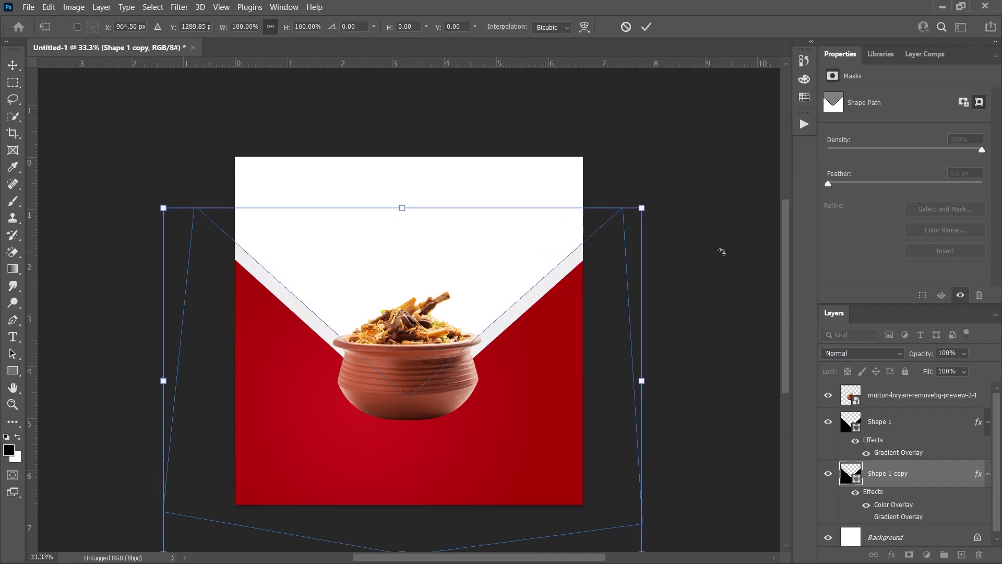
key("Return")
left_click(677, 342)
left_click(544, 397)
left_click(721, 357)
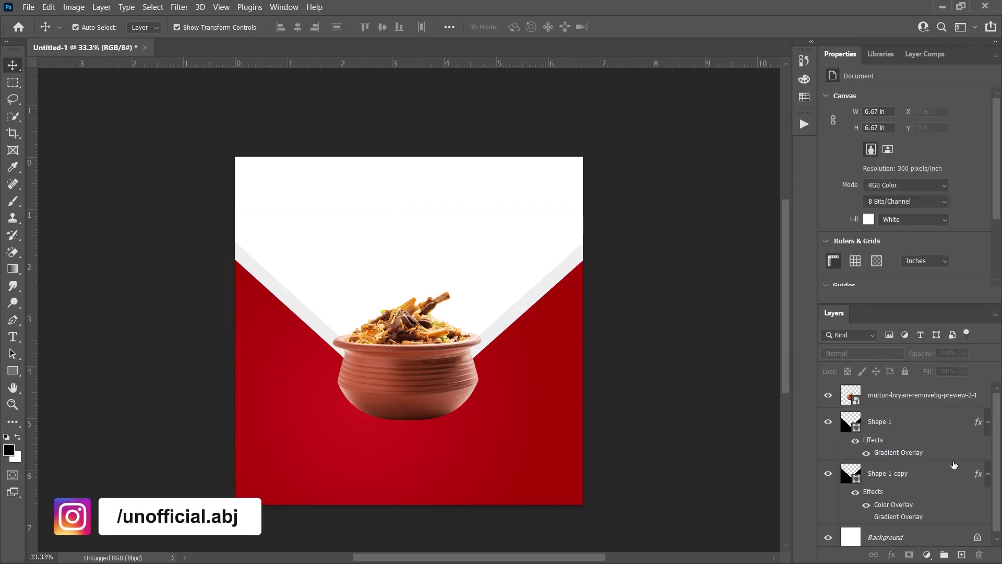
left_click(911, 402)
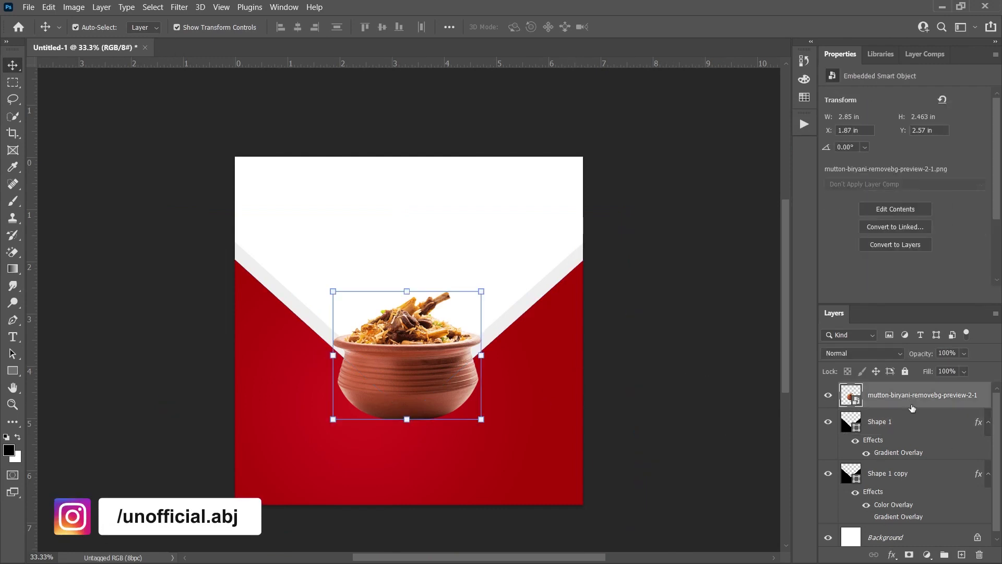
Step: Paint a soft black dot with a round brush on a new Layer 1
left_click(962, 554)
key("b")
left_click(8, 450)
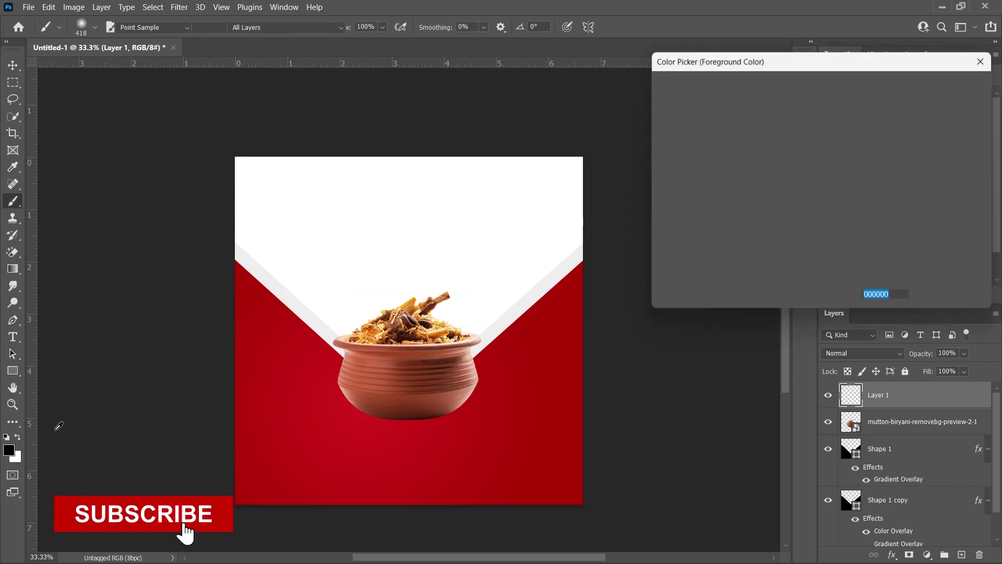
left_click(951, 84)
right_click(454, 222)
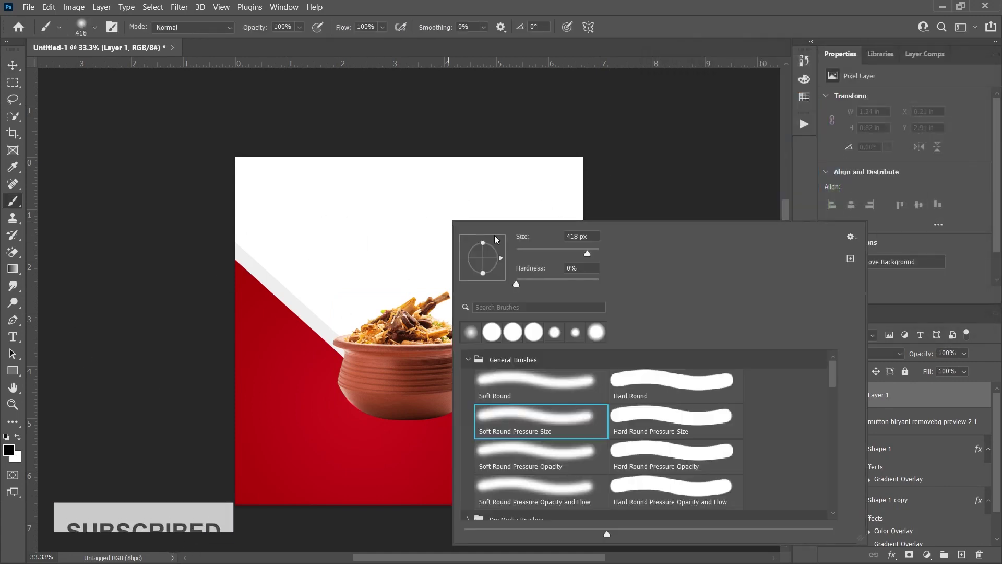
left_click(409, 231)
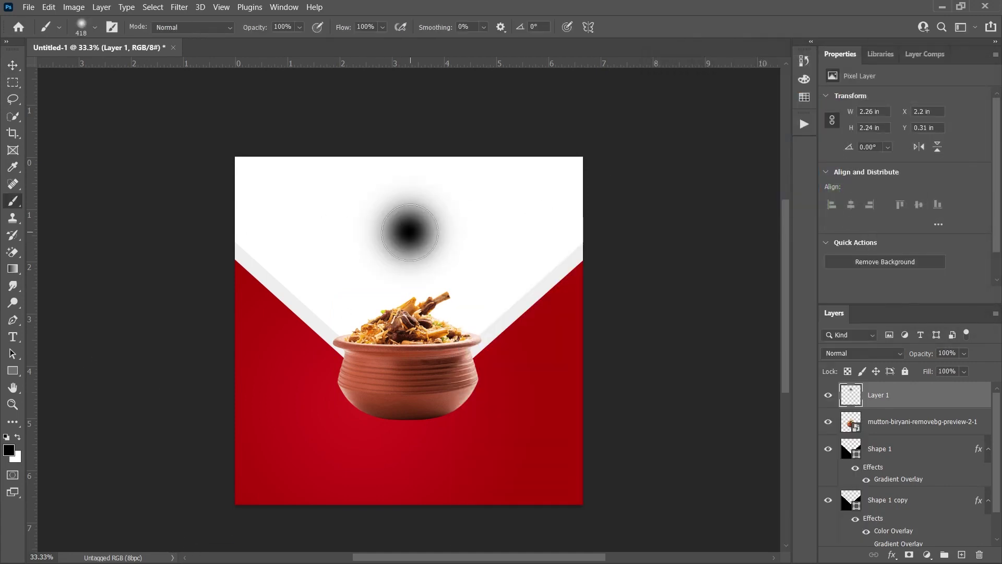
Step: Flatten and widen the dot into a shadow, move it under the pot, and layer it behind
left_click(12, 66)
left_click_drag(409, 173, 409, 253)
left_click_drag(468, 276, 550, 283)
left_click_drag(408, 252, 408, 263)
key("Return")
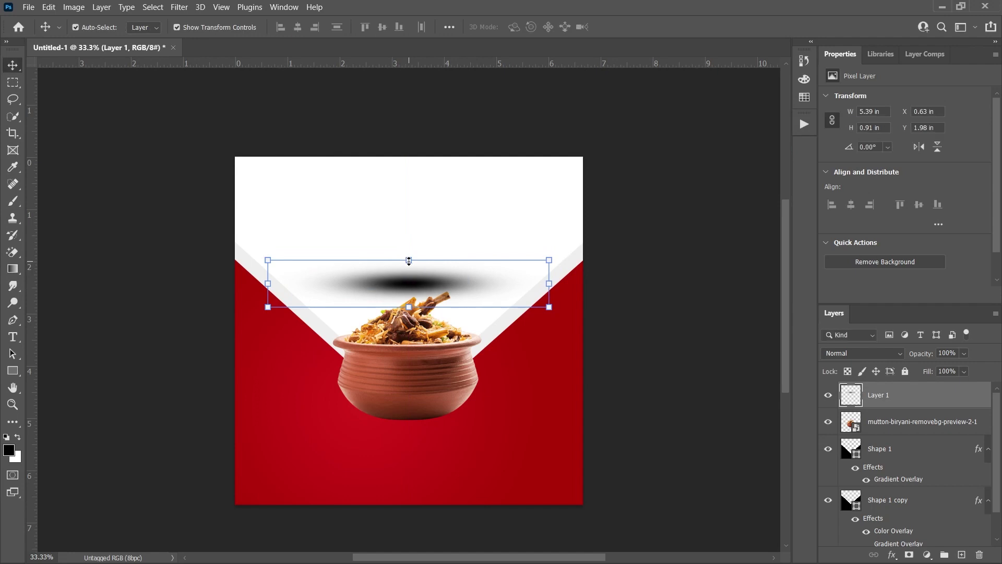
left_click_drag(424, 286, 417, 422)
left_click_drag(882, 397, 882, 436)
left_click(682, 384)
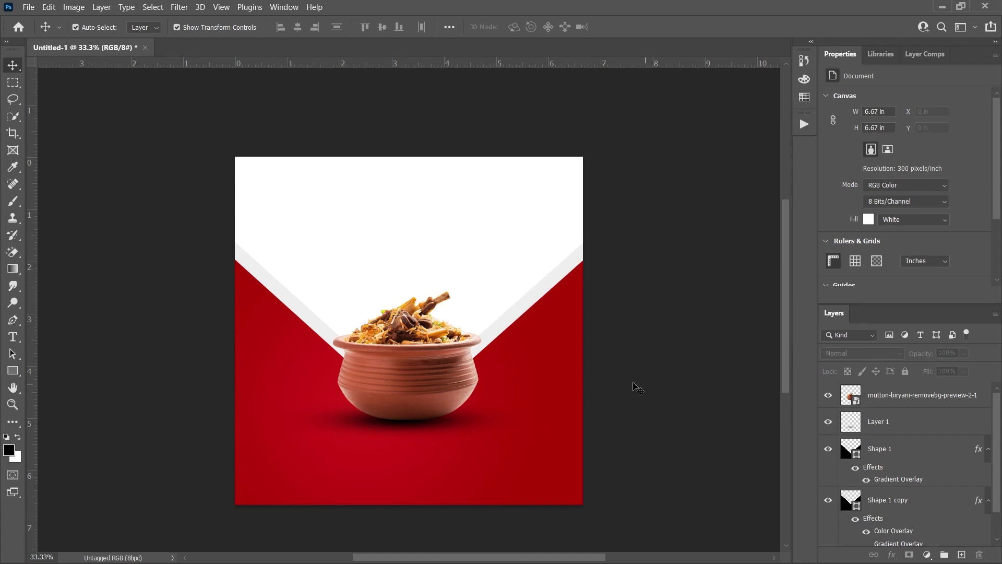
Step: Type 'Delicious' above the pot in &Championship at 87 pt
key("t")
left_click(404, 247)
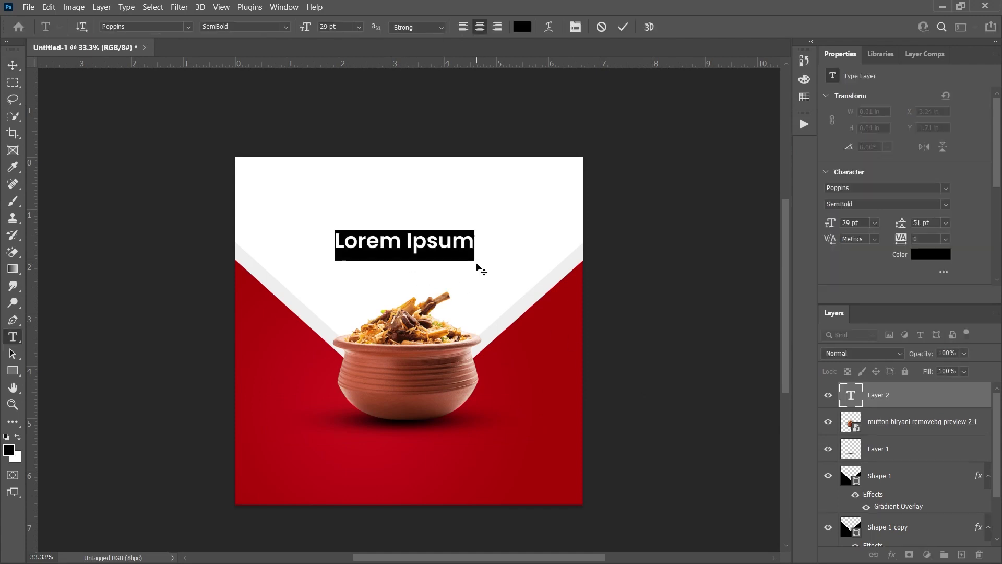
type("Deliciois")
key("BackSpace")
key("BackSpace")
type("us")
key("ctrl+a")
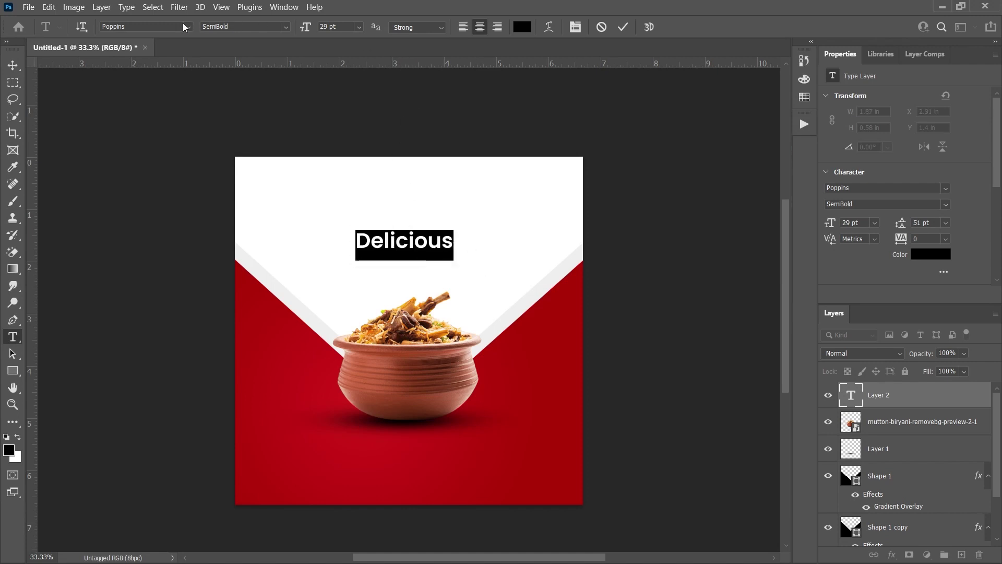
left_click(185, 27)
left_click(160, 91)
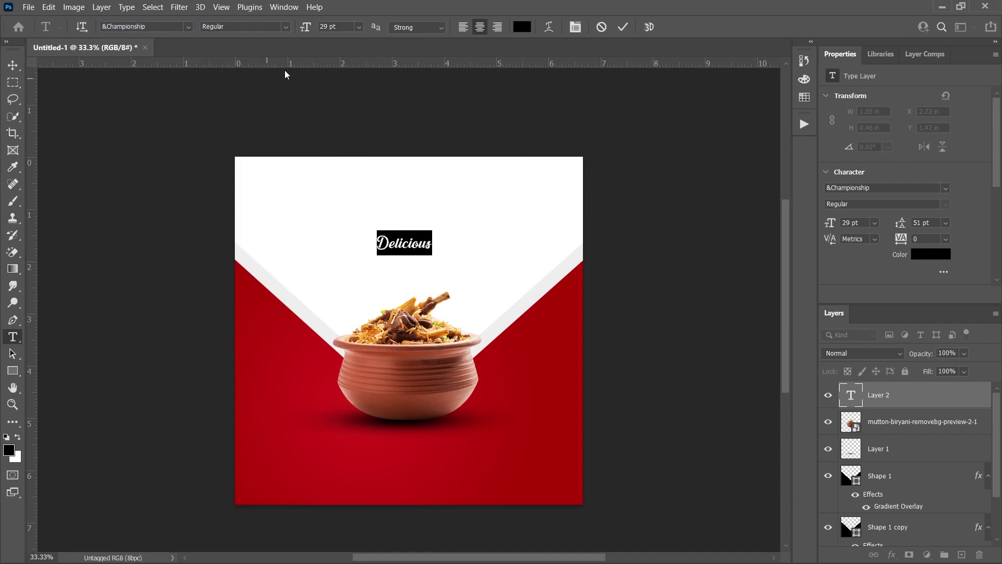
left_click_drag(302, 29, 341, 35)
left_click(13, 67)
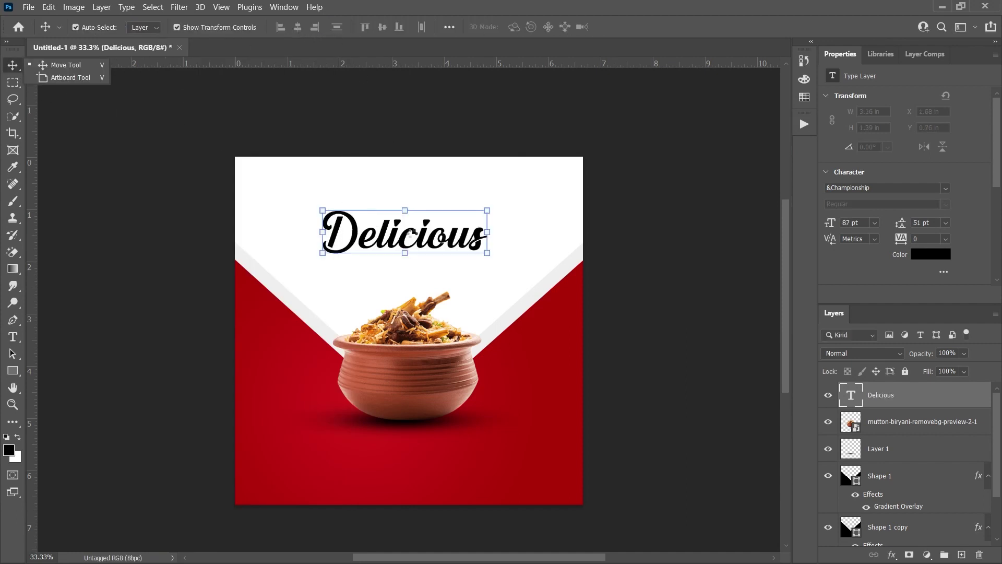
Step: Duplicate the headline and change the copy to red 44 pt 'food in town'
left_click_drag(422, 242, 417, 280)
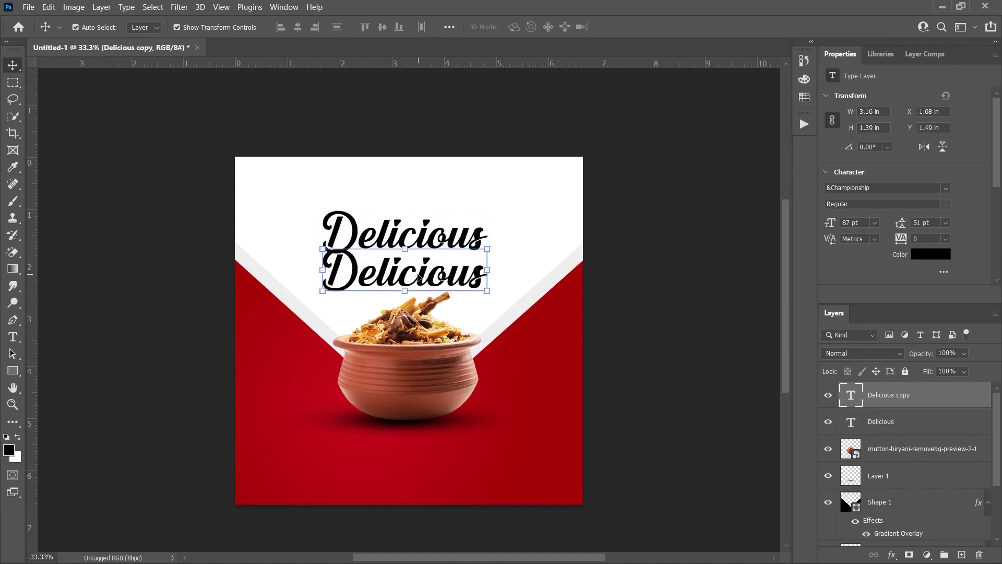
double_click(416, 273)
type("food in town")
key("ctrl+a")
left_click(522, 26)
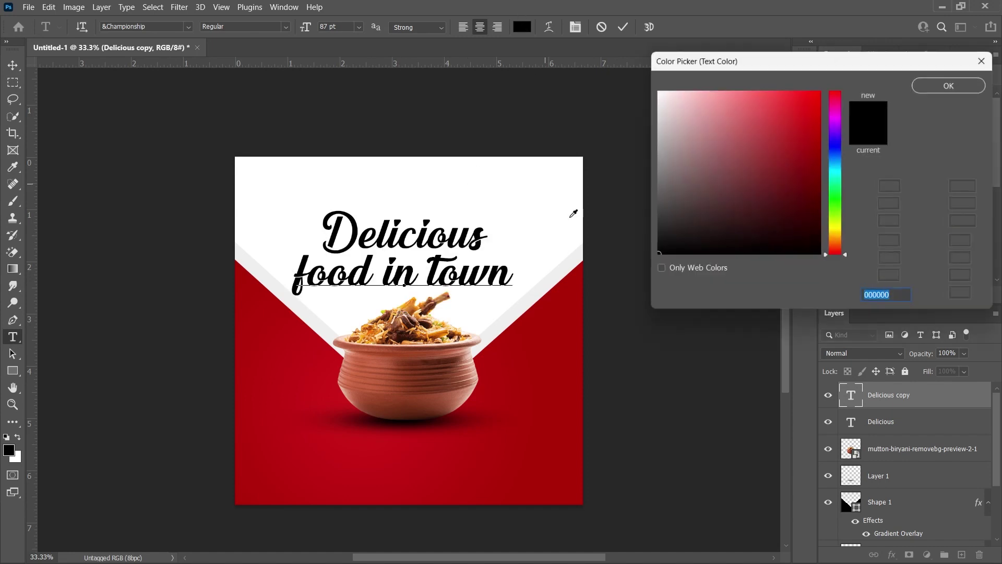
left_click(576, 400)
left_click(951, 83)
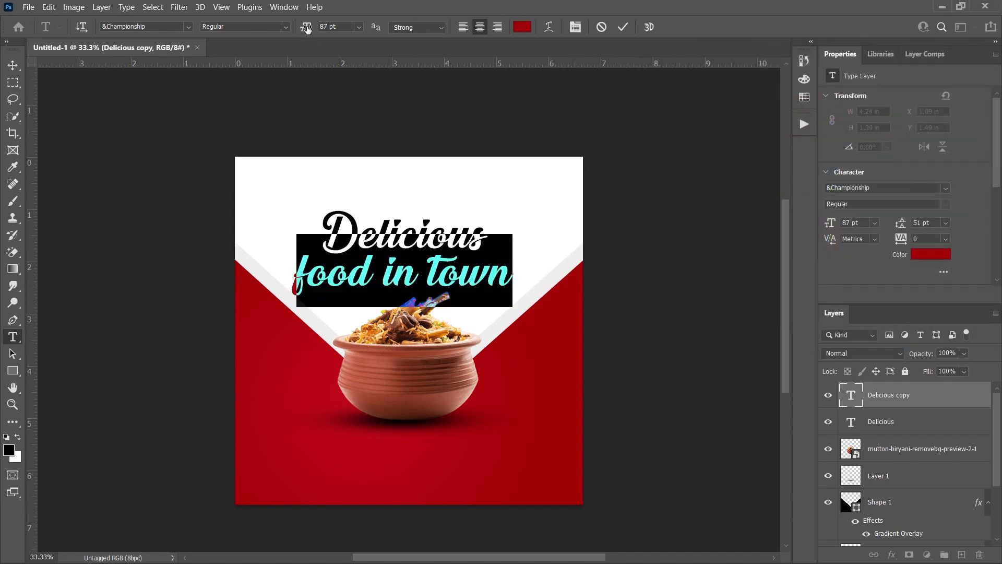
left_click_drag(307, 29, 279, 43)
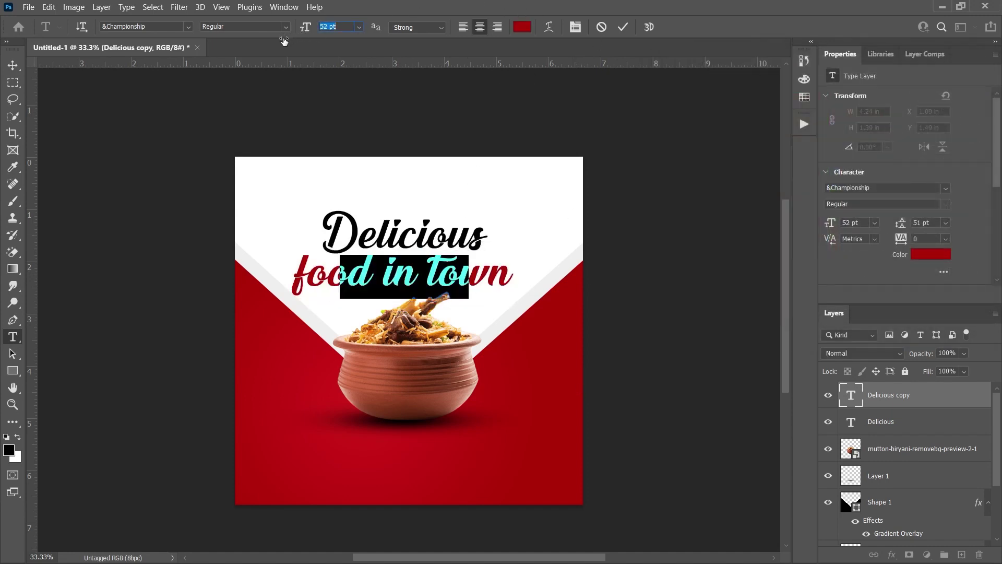
left_click(12, 65)
Step: Move 'food in town' up under Delicious and recolour it with the poster's sampled red
left_click_drag(433, 287, 432, 271)
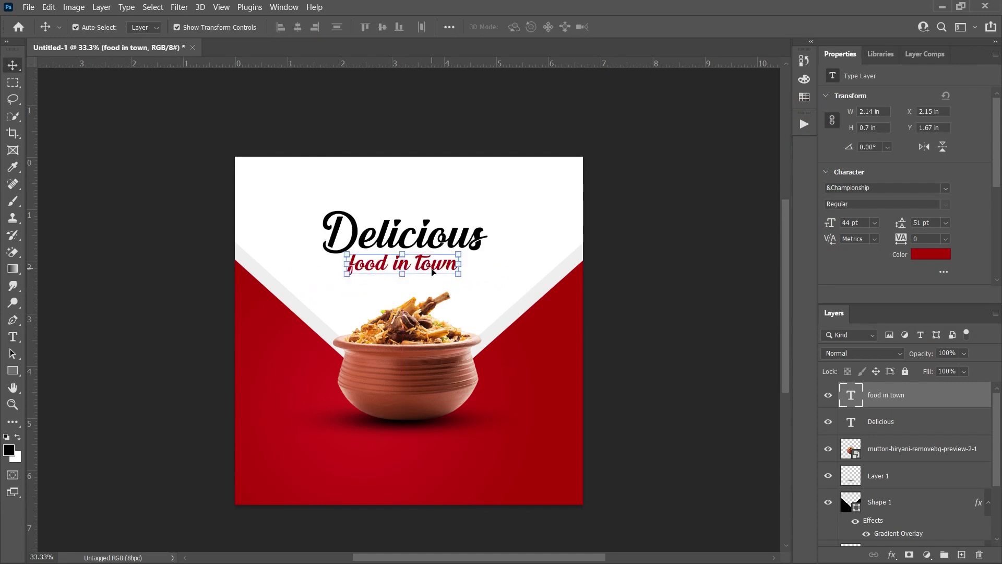
double_click(432, 271)
left_click(522, 27)
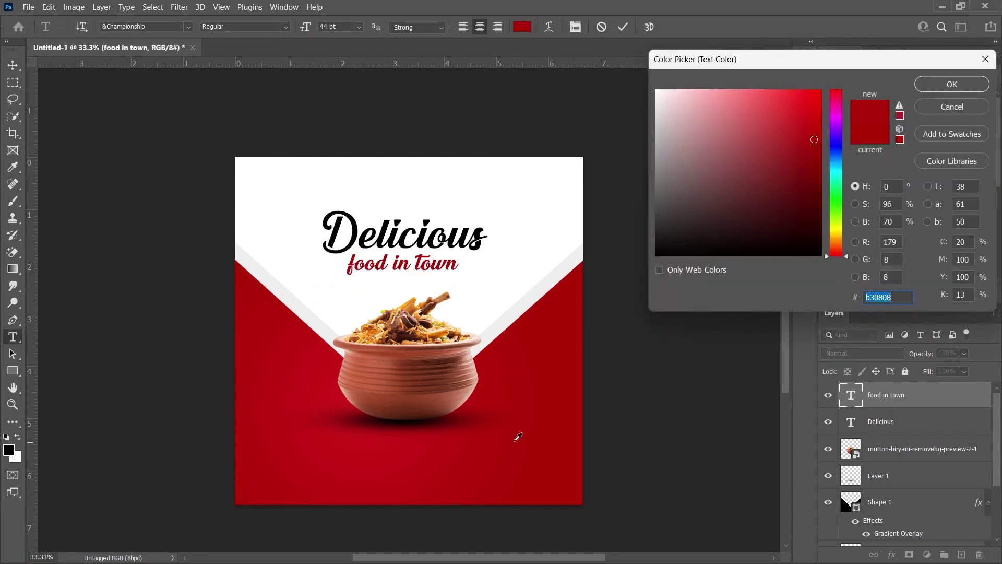
left_click(402, 454)
left_click(933, 86)
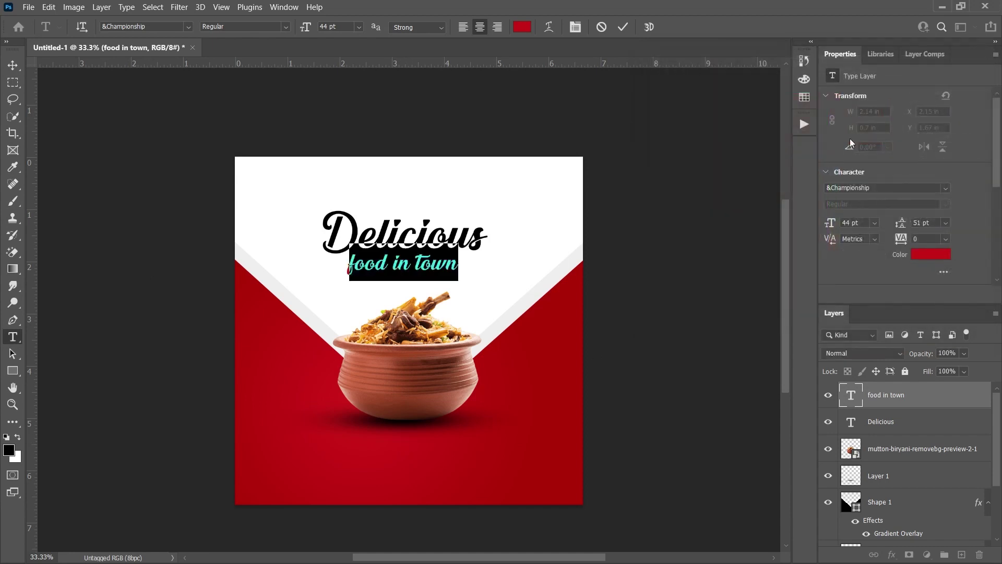
left_click(13, 65)
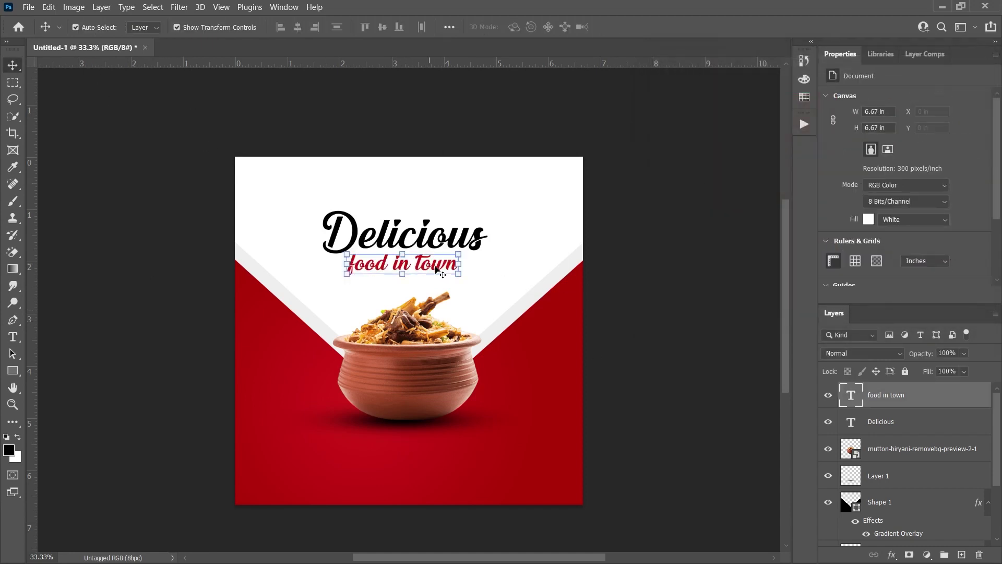
Step: Align the headline horizontally centred to the canvas background
scroll(909, 460, "down", 3)
left_click(887, 532)
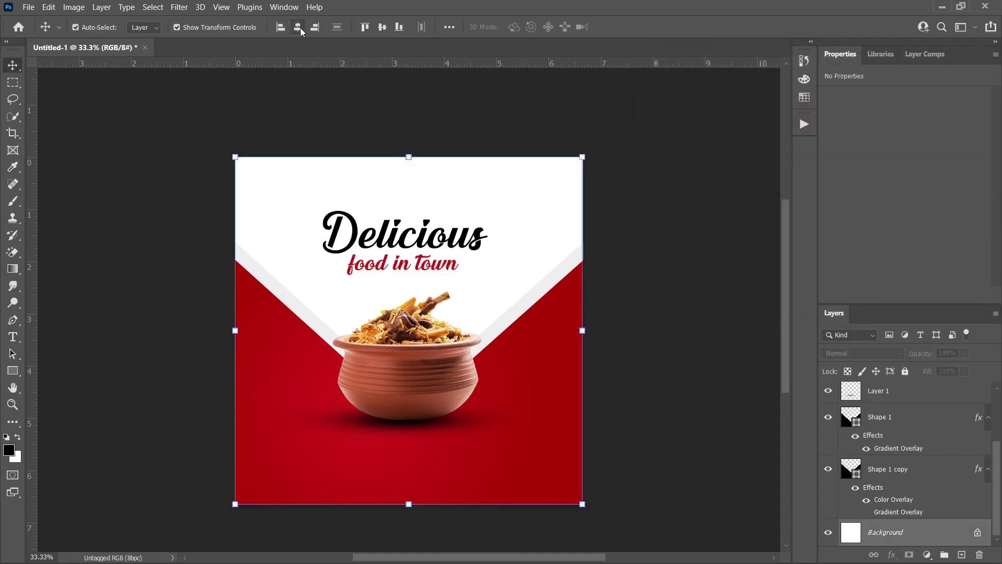
left_click(478, 235)
scroll(908, 460, "down", 3)
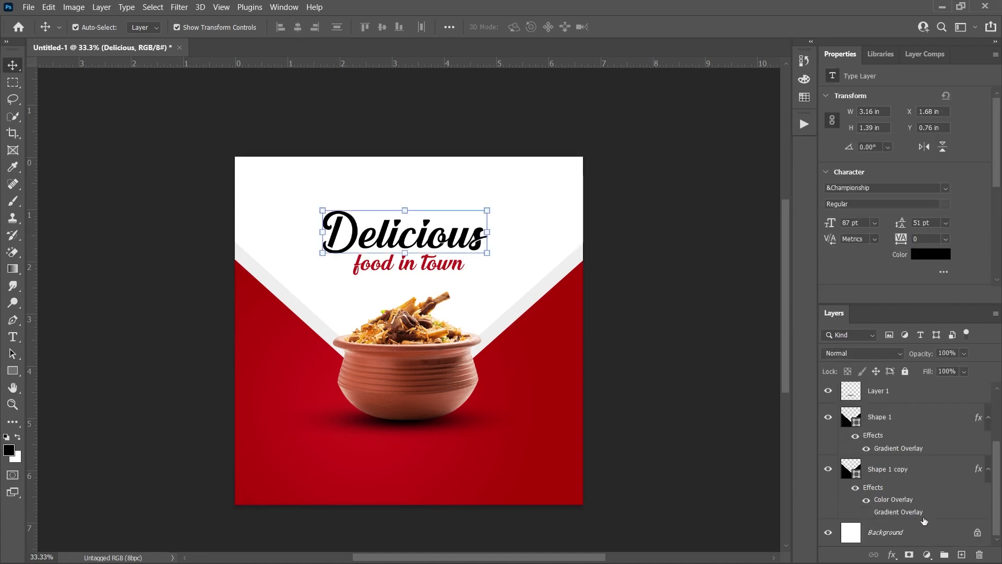
left_click(888, 532)
left_click(657, 208)
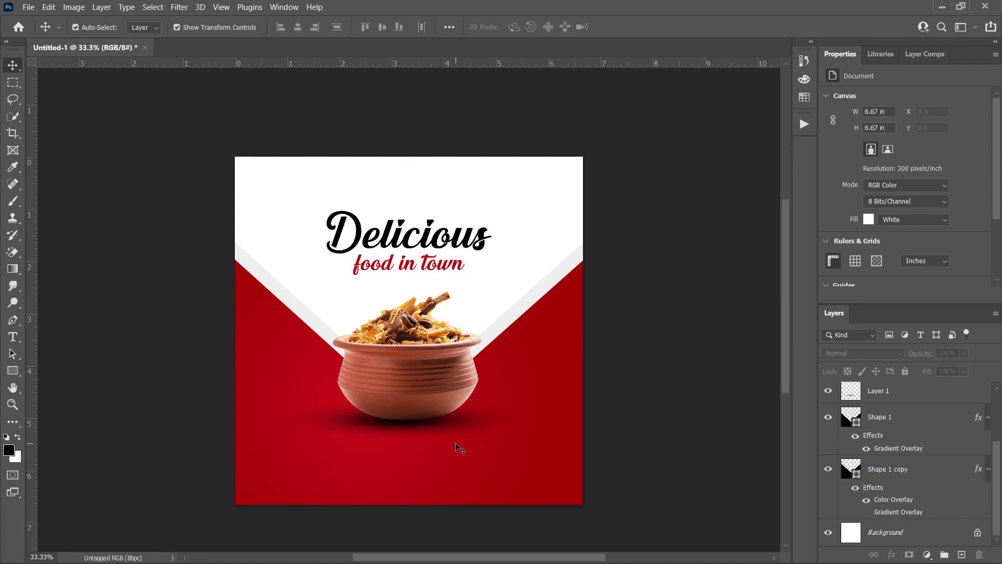
Step: Type 'More Information' near the bottom in Poppins Regular with auto leading, reduced in size
key("t")
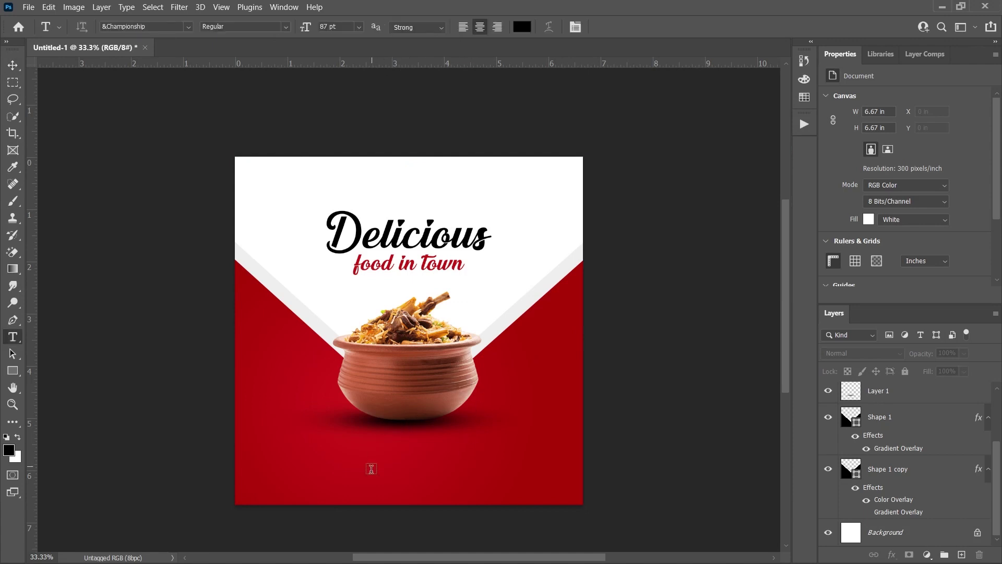
left_click(370, 471)
type("More Information")
key("ctrl+a")
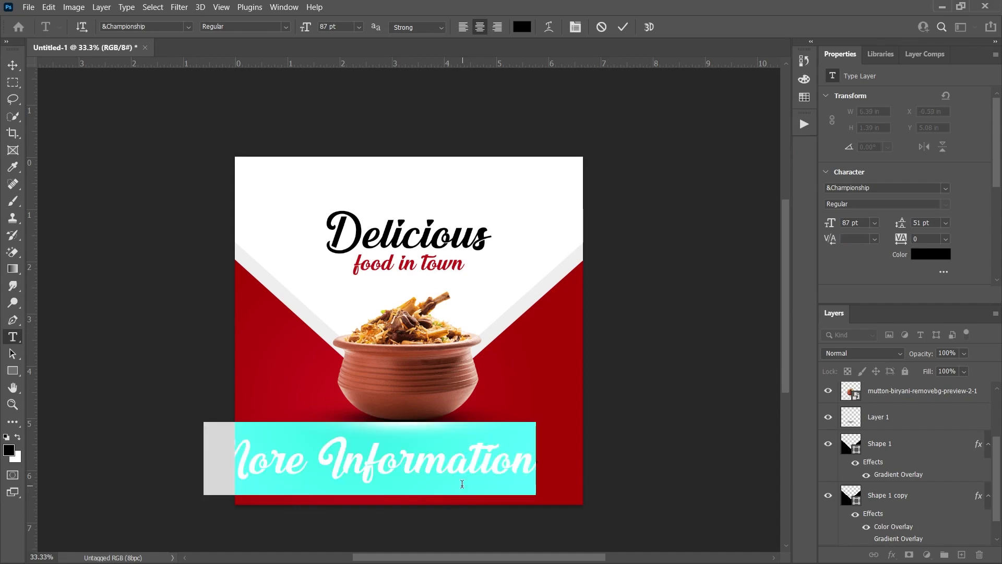
left_click(167, 25)
type("poppi")
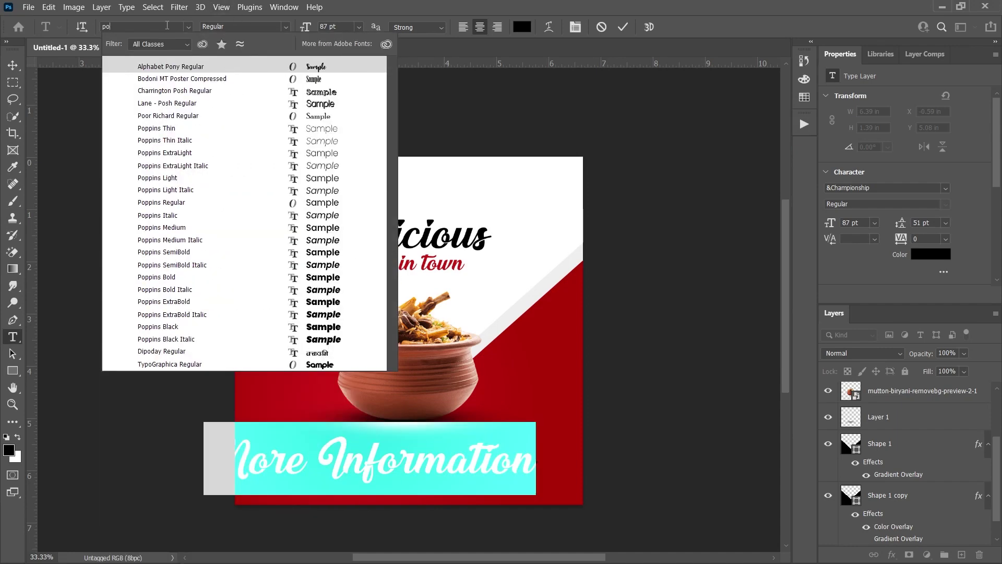
left_click(307, 146)
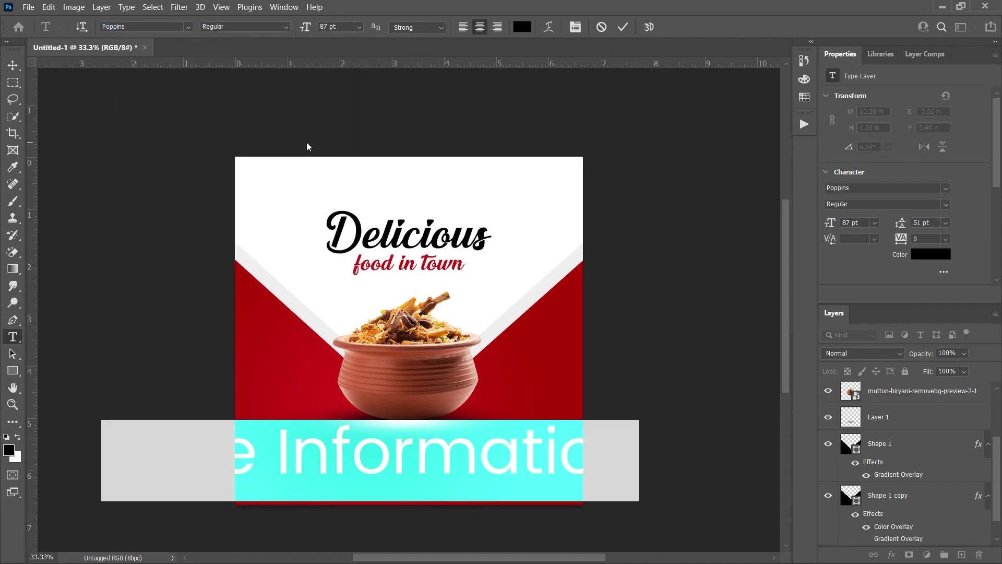
left_click(946, 223)
left_click_drag(306, 27, 259, 52)
left_click(421, 467)
type("www.b")
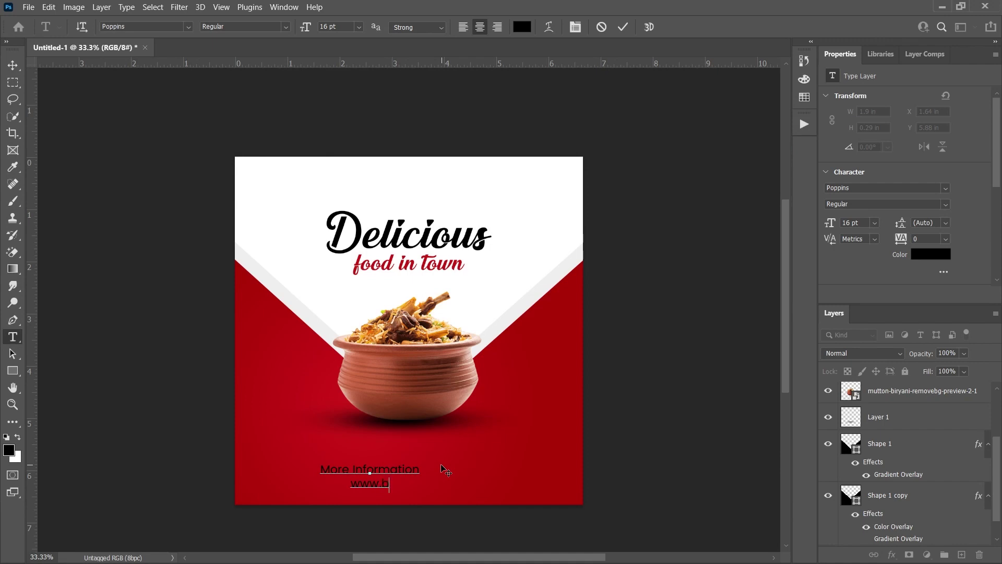
type("iryani.com.np")
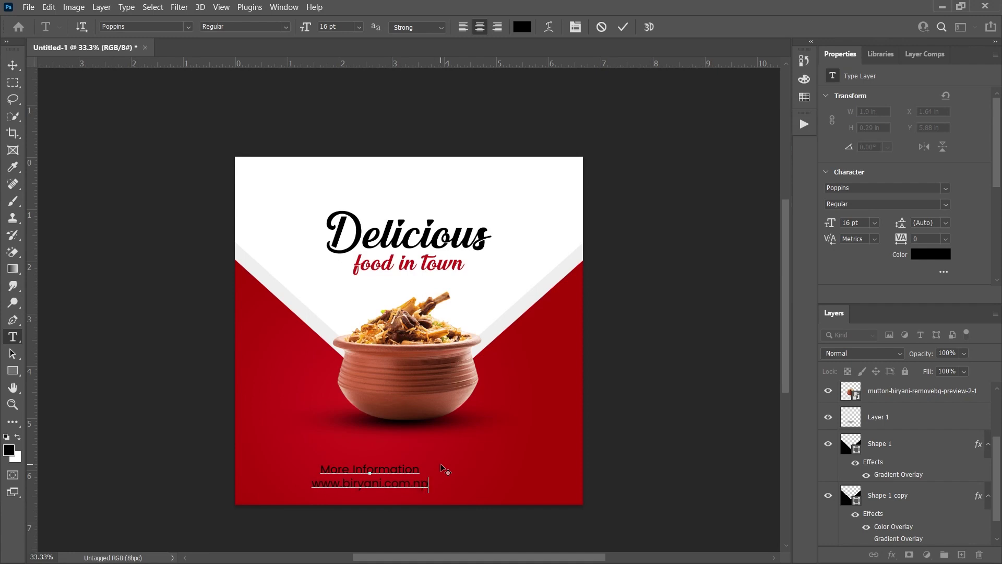
left_click_drag(418, 470, 320, 466)
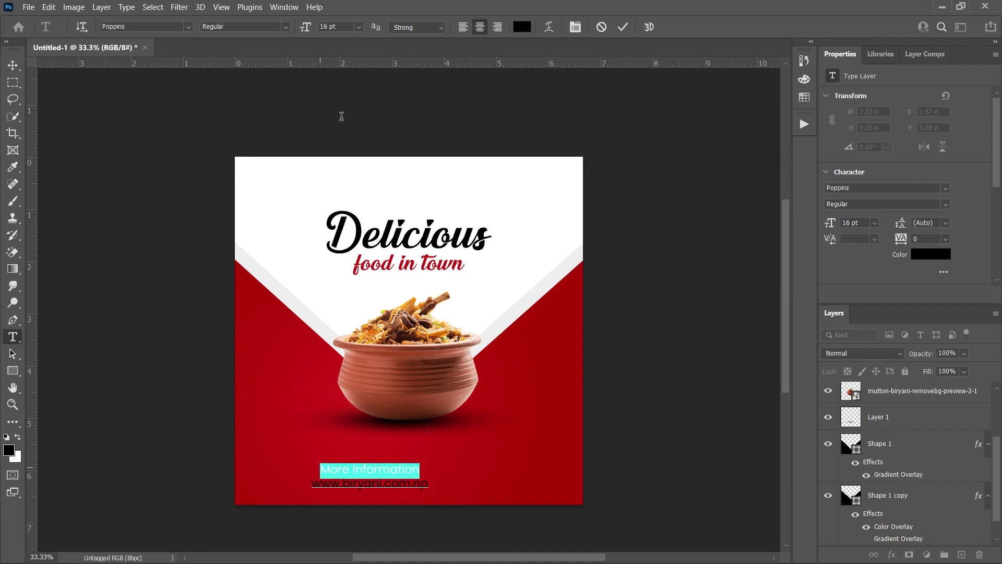
left_click(358, 26)
left_click(344, 111)
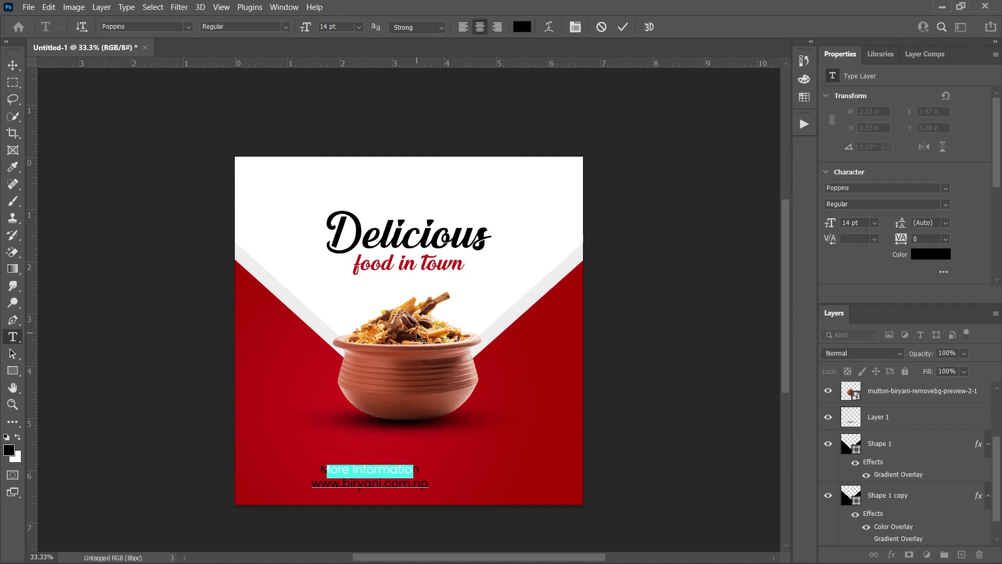
key("ctrl+a")
left_click(500, 26)
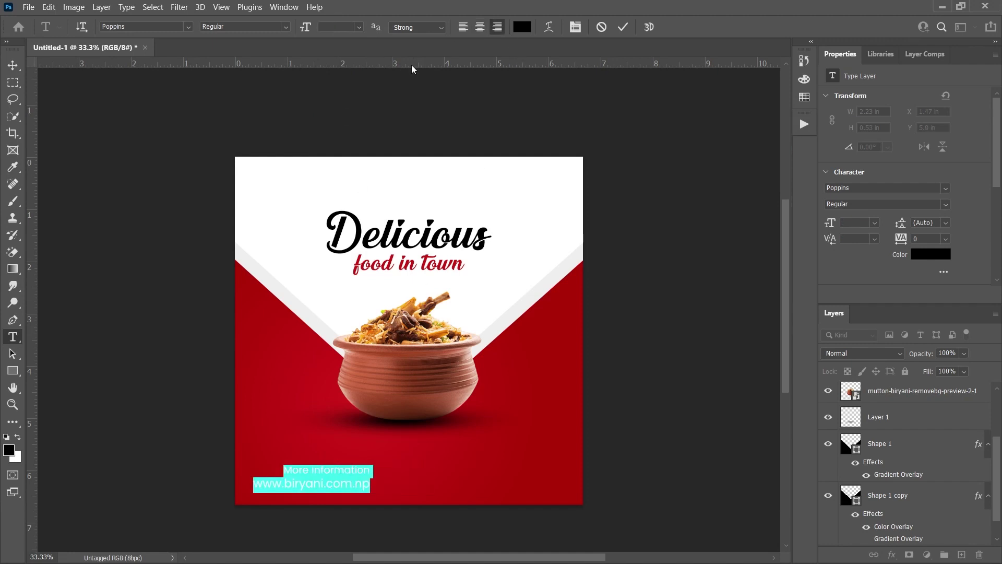
left_click(372, 479)
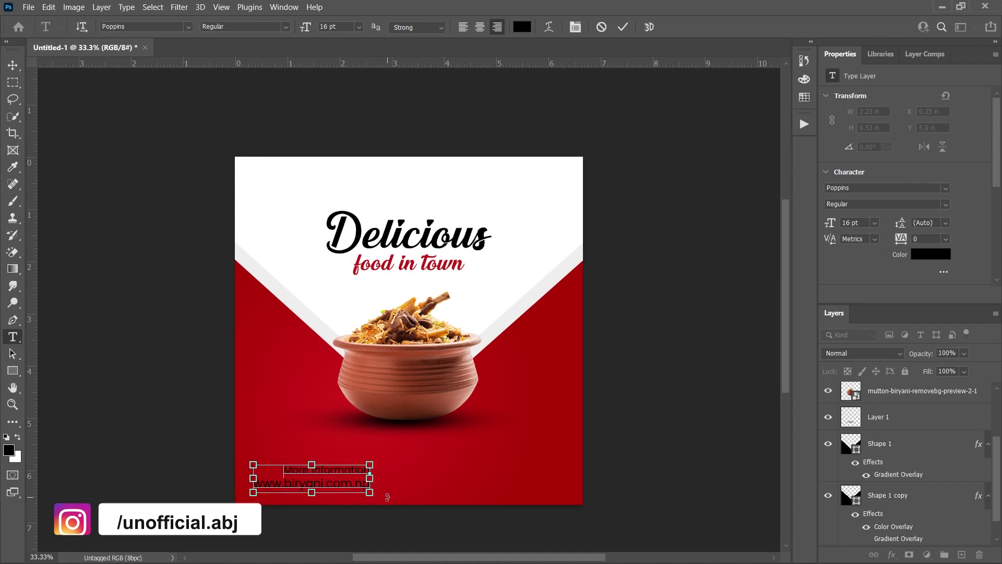
Step: Colour the whole caption white (ffffff) and commit the text
key("ctrl+a")
left_click(522, 26)
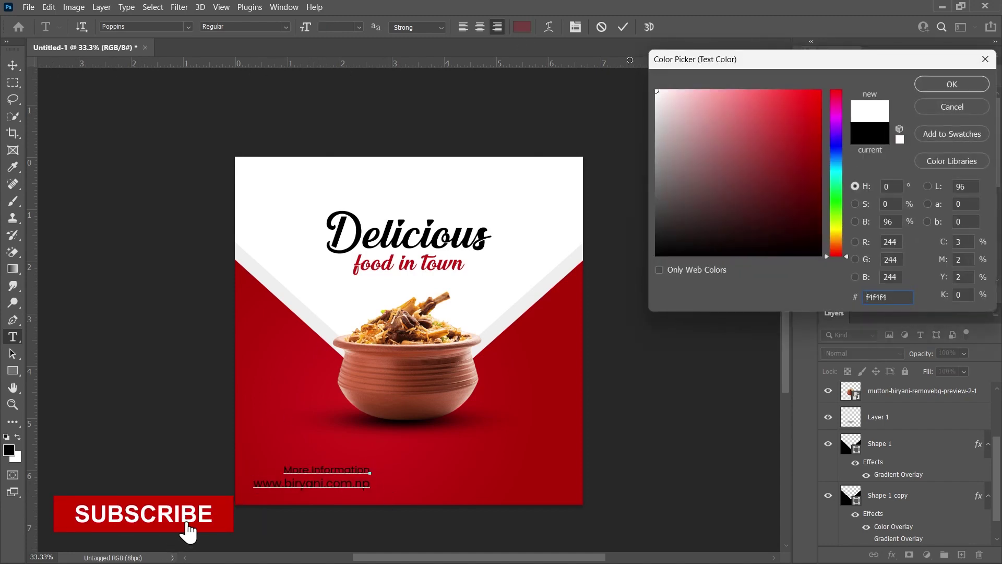
type("ffffff")
key("Return")
key("ctrl+Return")
Step: Move the contact caption to the bottom-right and scale it down to about two-thirds
key("v")
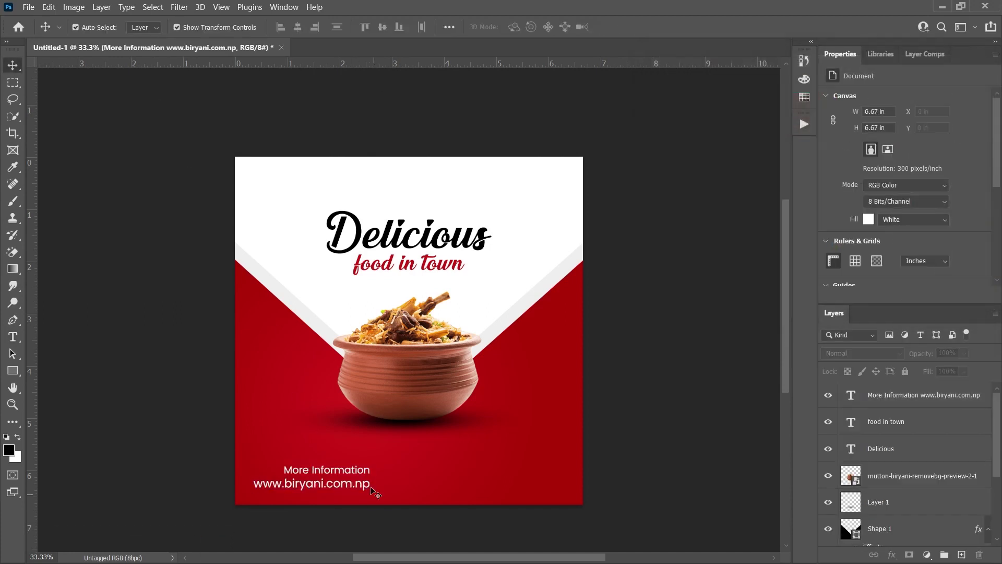
left_click_drag(365, 472, 548, 475)
key("ctrl+t")
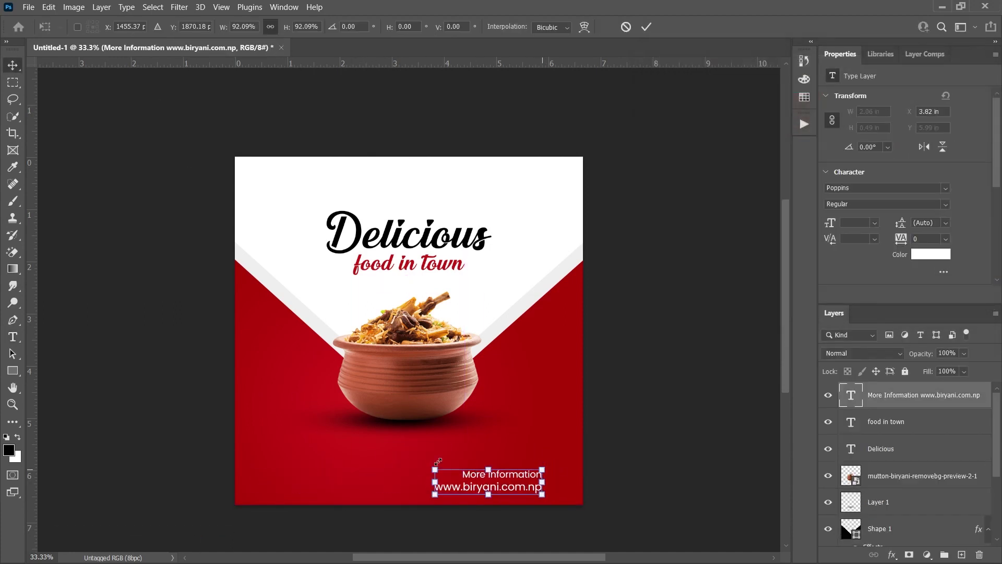
mouse_move(435, 469)
left_mouse_down()
mouse_move(542, 474)
mouse_move(342, 478)
left_mouse_up()
key("Return")
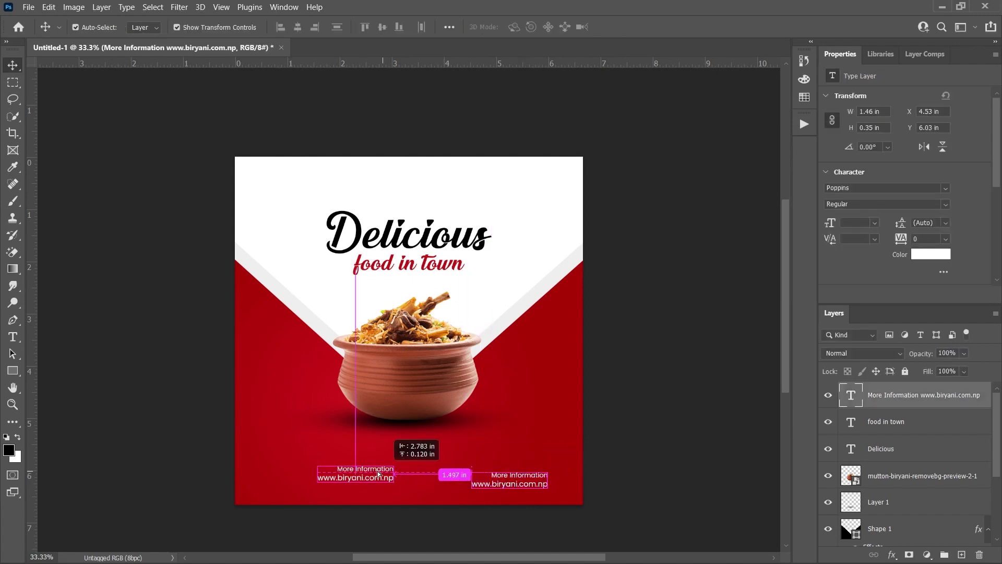
Step: Left-align the bottom-left caption copy, swap its website line for a phone number, and position it
double_click(342, 477)
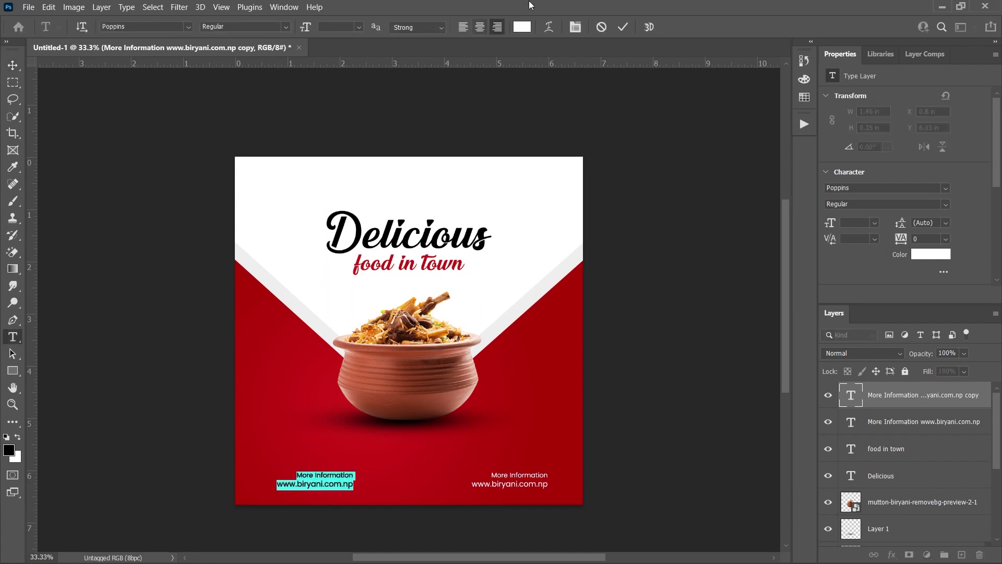
left_click(467, 30)
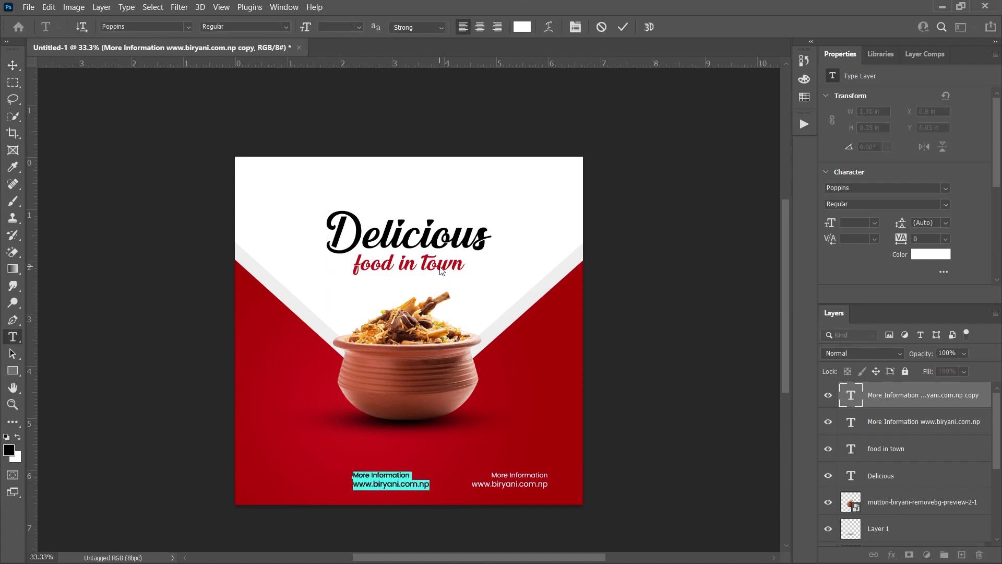
left_click(352, 487)
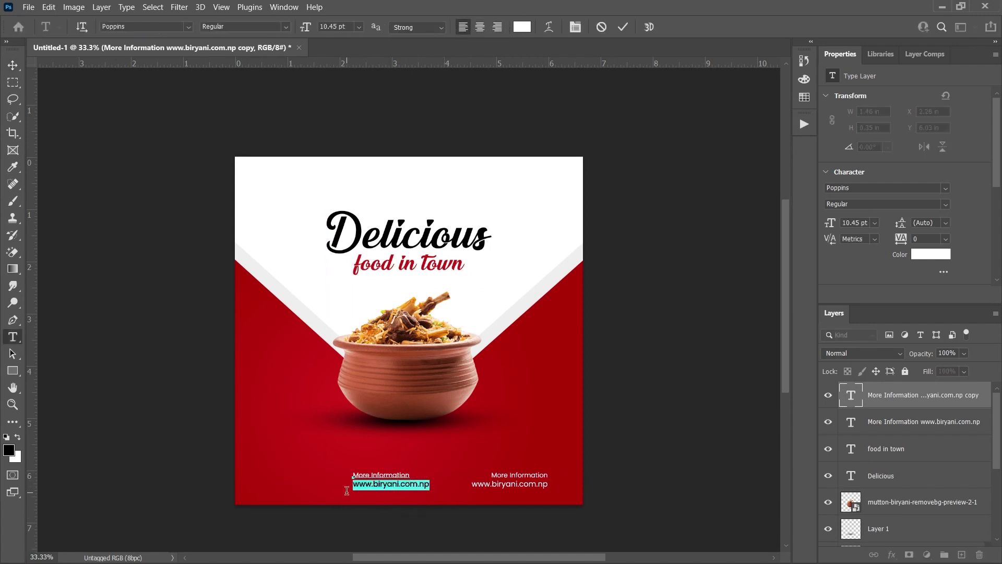
key("BackSpace")
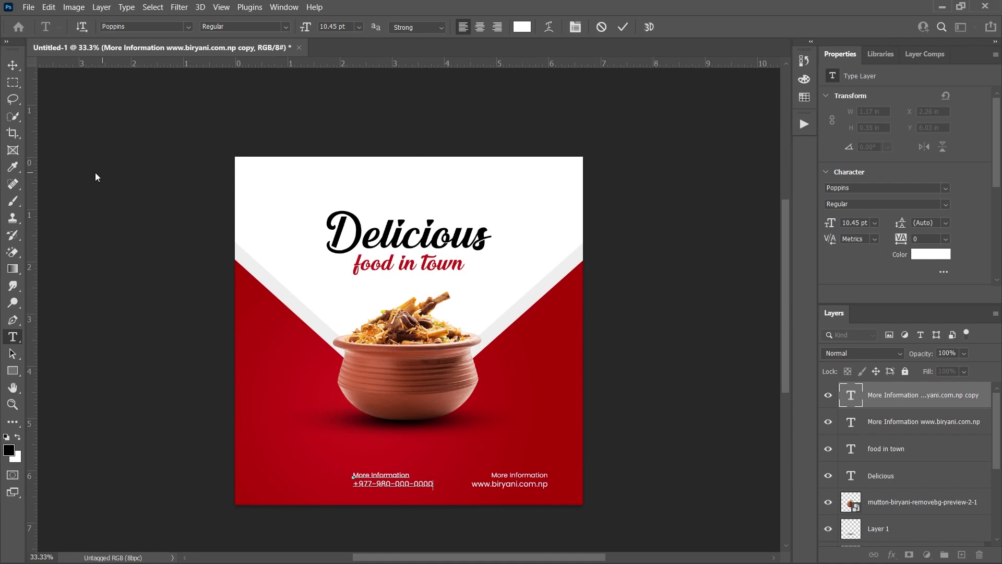
left_click(13, 64)
mouse_move(392, 486)
left_mouse_down()
mouse_move(301, 486)
mouse_move(319, 481)
left_mouse_up()
left_click(647, 441)
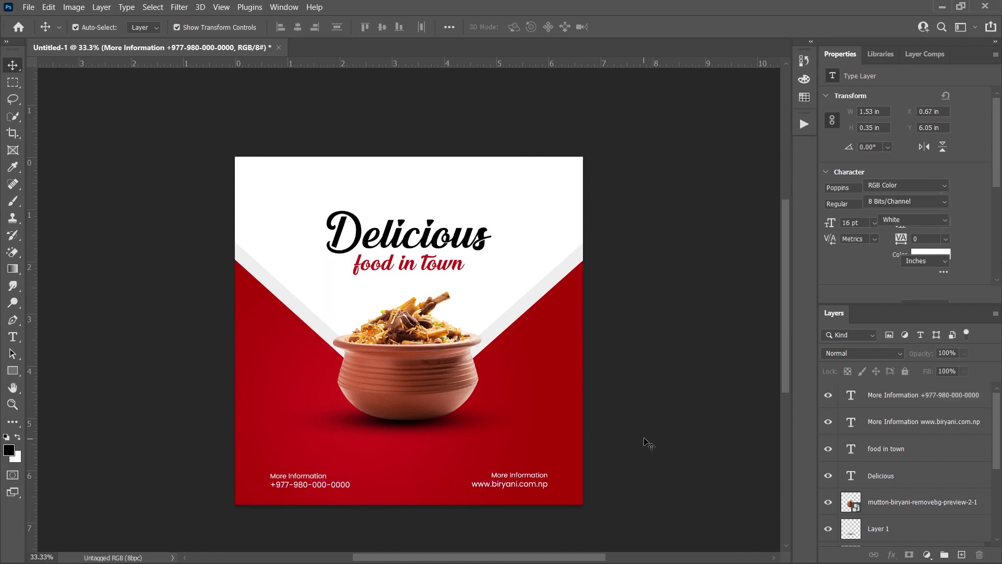
Step: Zoom into the lower poster and add an ORDER NOW text line above the contacts
scroll(410, 465, "down", 2)
key("z")
left_click_drag(418, 452, 444, 438)
key("t")
left_click(446, 443)
type("ORDER ")
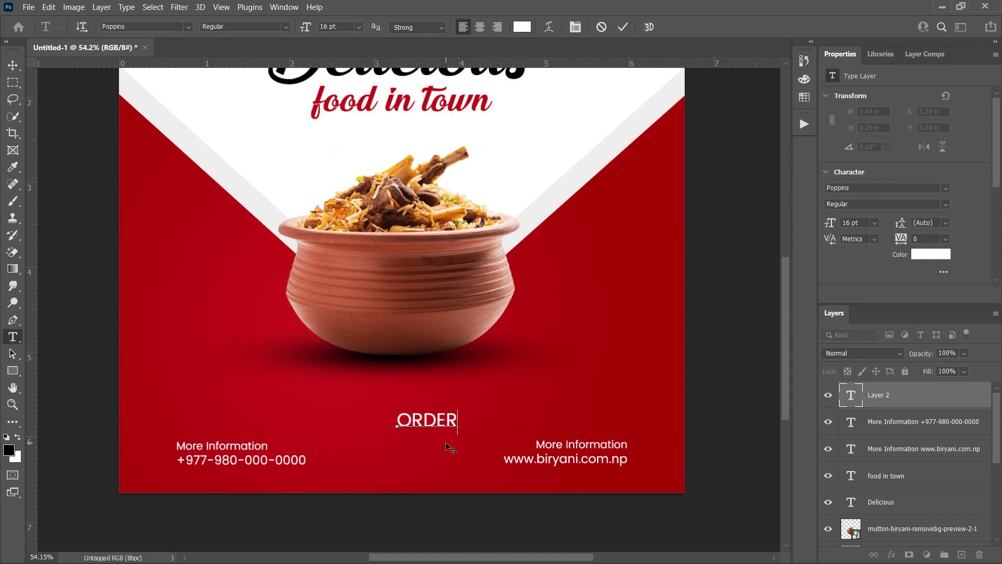
type("NOW")
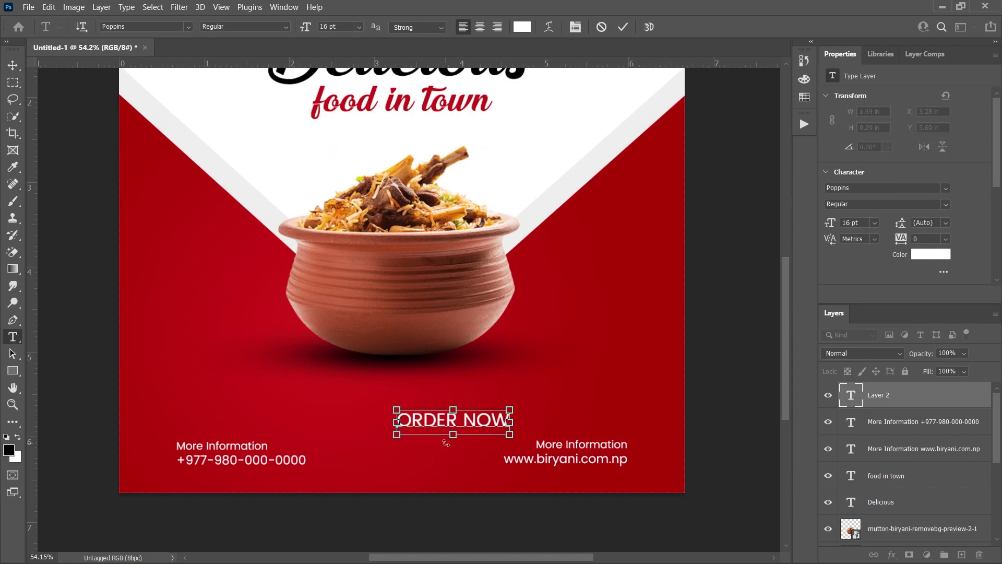
Step: Style ORDER NOW with tracking 5, Medium weight and a slightly smaller size
key("ctrl+a")
scroll(933, 204, "down", 1)
left_click(946, 209)
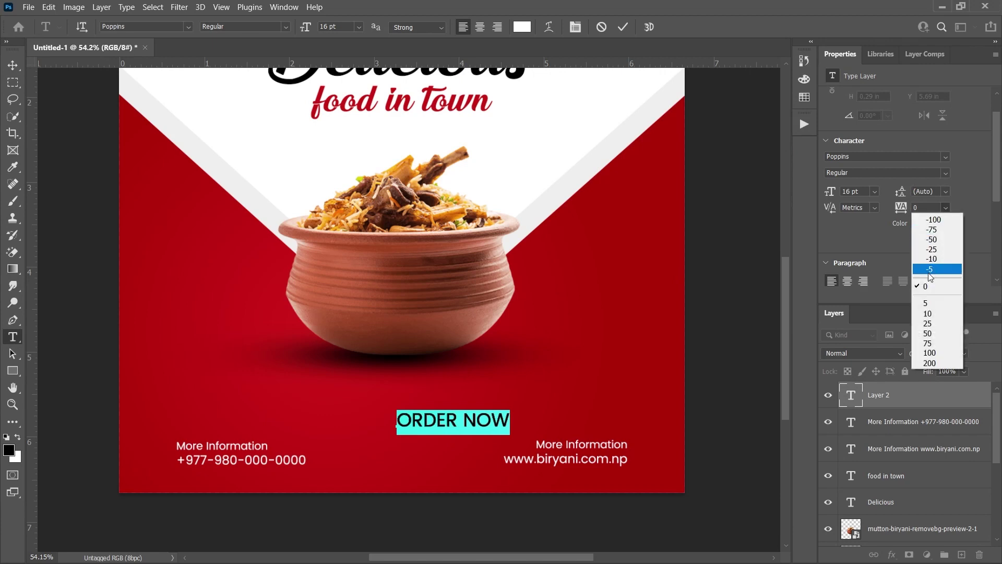
left_click(929, 304)
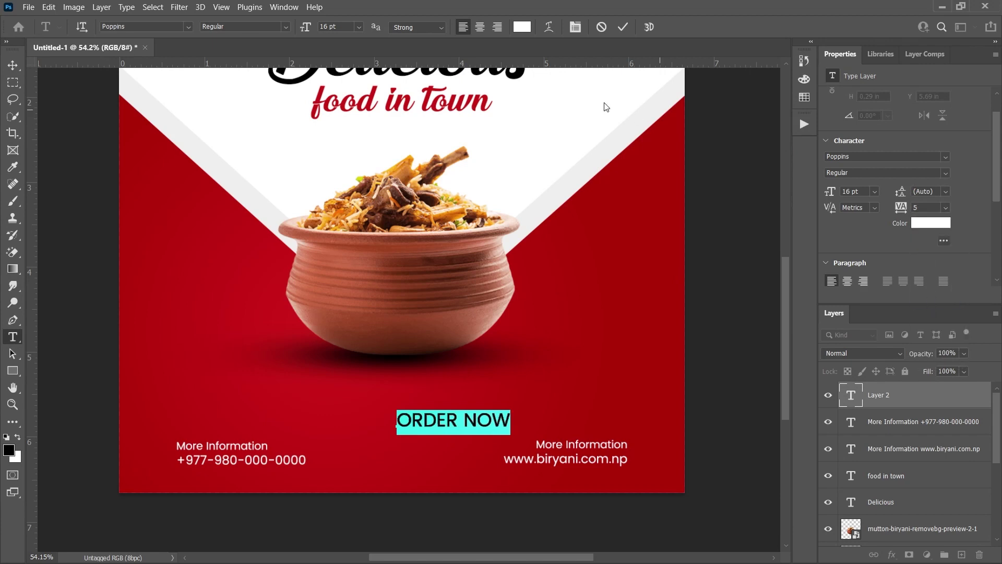
left_click(287, 27)
left_click(235, 123)
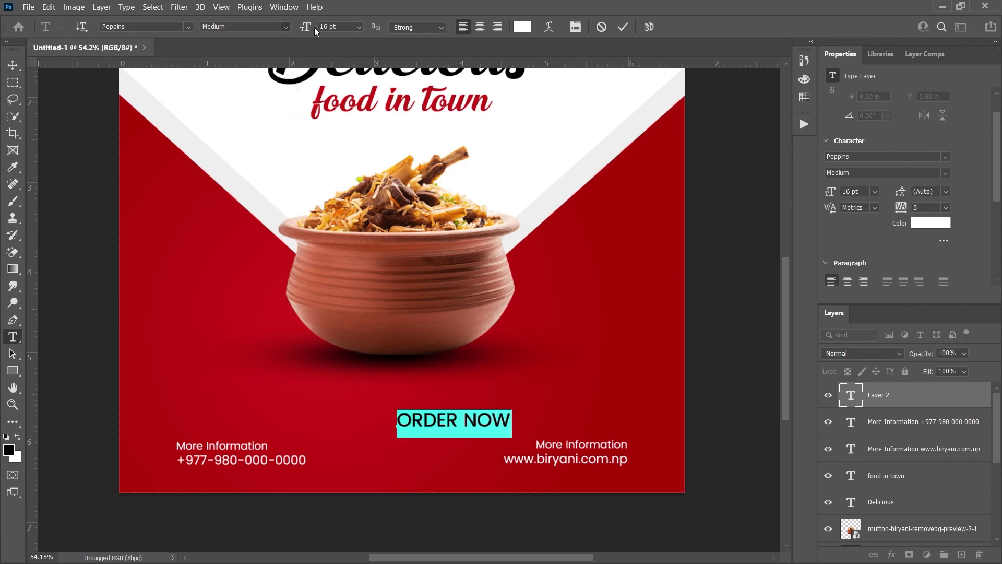
left_click_drag(308, 27, 305, 29)
key("ctrl+Return")
Step: Centre ORDER NOW horizontally on the poster using the background layer
key("v")
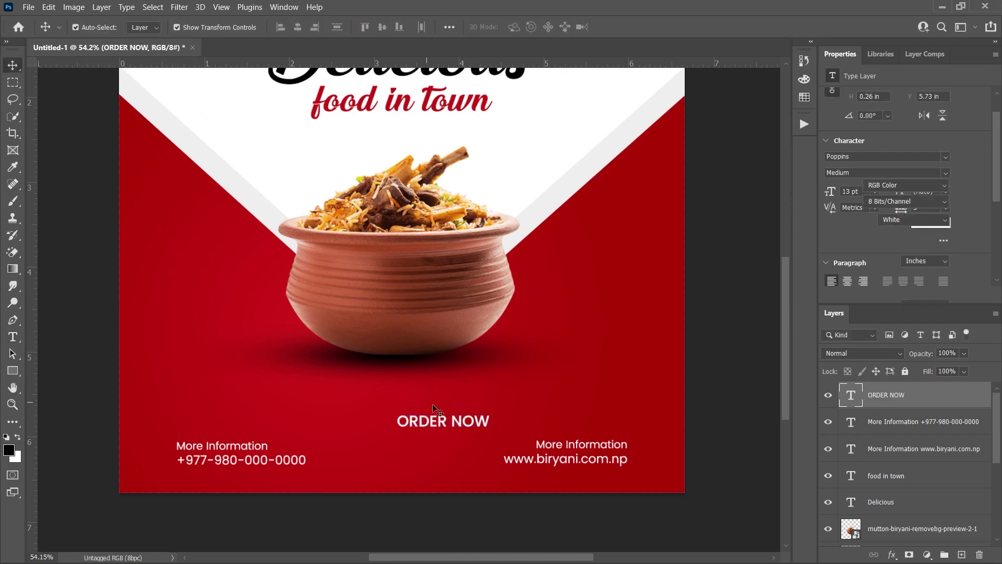
scroll(914, 470, "down", 5)
left_click(886, 533, "ctrl")
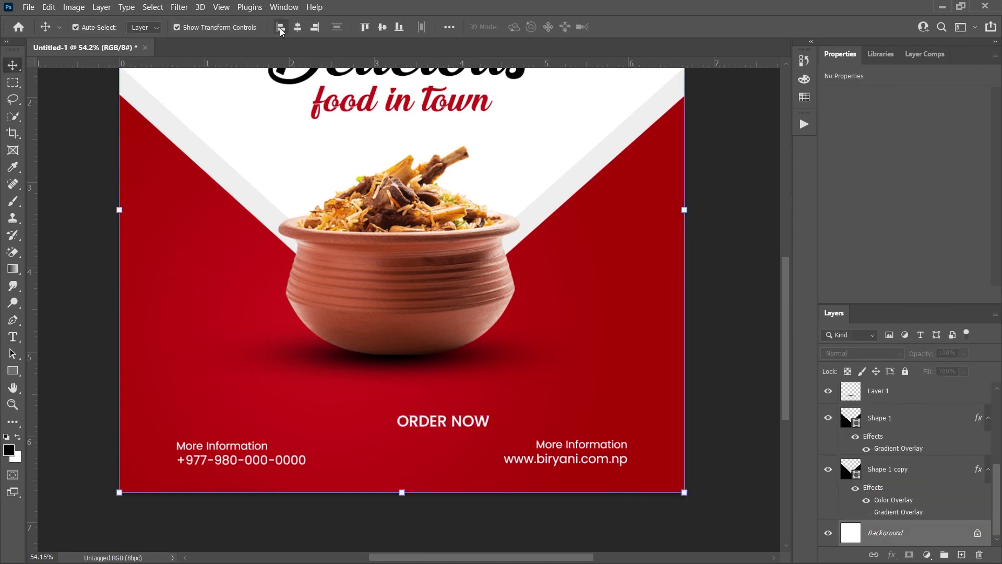
left_click(297, 27)
left_click(714, 236)
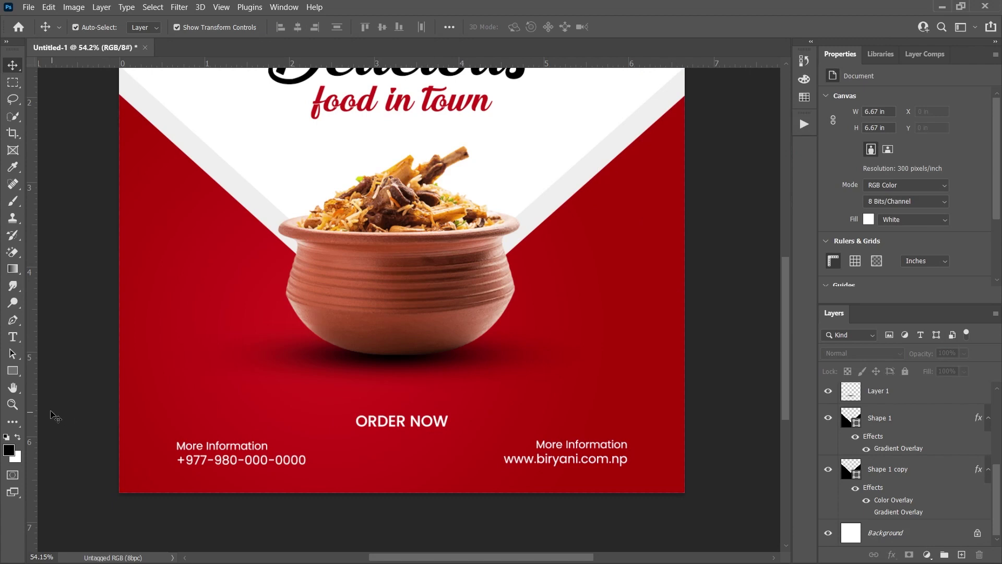
left_click(13, 371)
Step: Draw a rectangle with no fill, a white outline and slightly rounded corners
left_click_drag(204, 377, 323, 408)
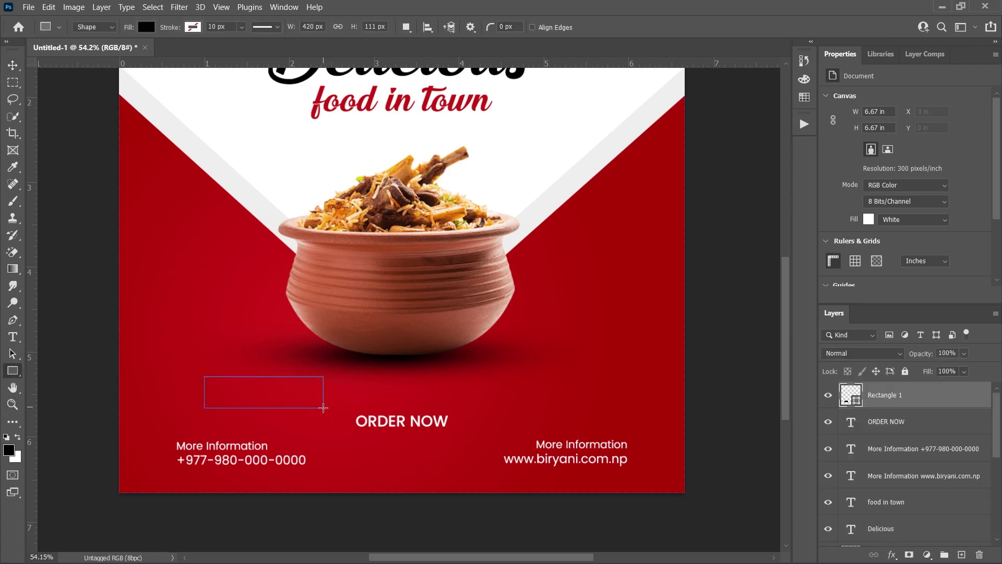
left_click(866, 190)
left_click(830, 212)
left_click(925, 190)
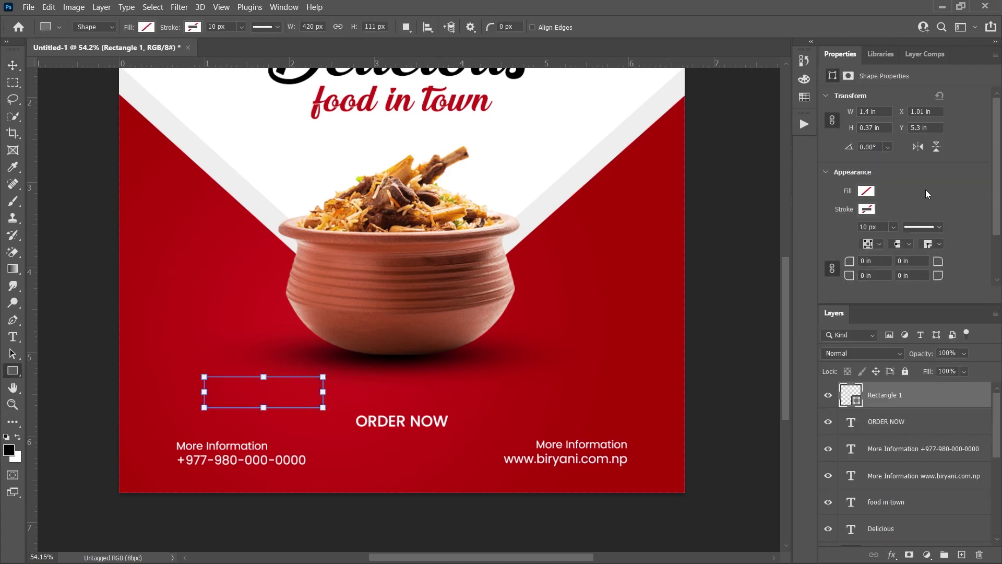
left_click(867, 209)
left_click(841, 234)
left_click(923, 211)
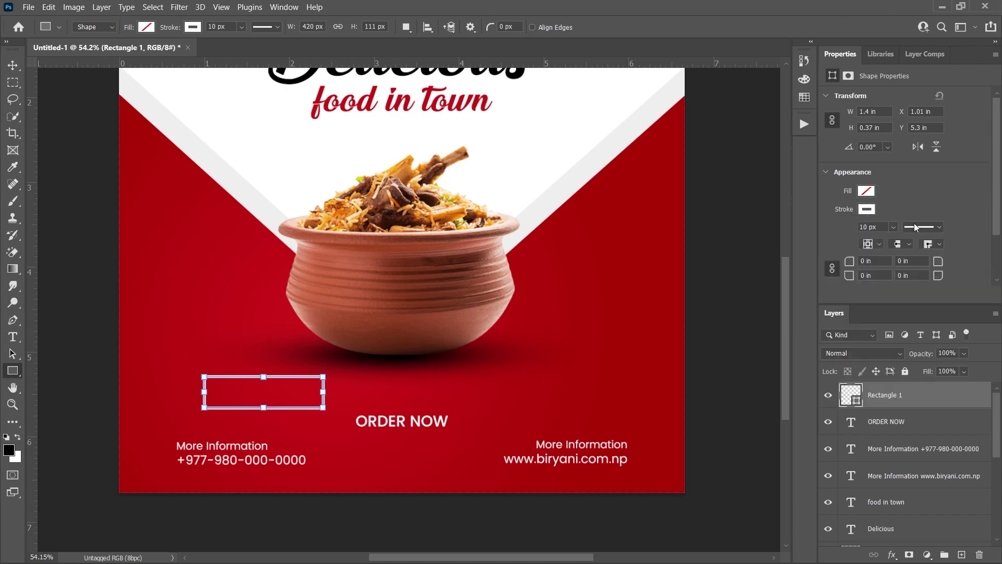
left_click_drag(849, 262, 871, 265)
Step: Move the outlined rectangle so it frames ORDER NOW as a button
key("v")
left_click_drag(325, 379, 444, 405)
left_click(694, 378)
scroll(683, 372, "down", 2)
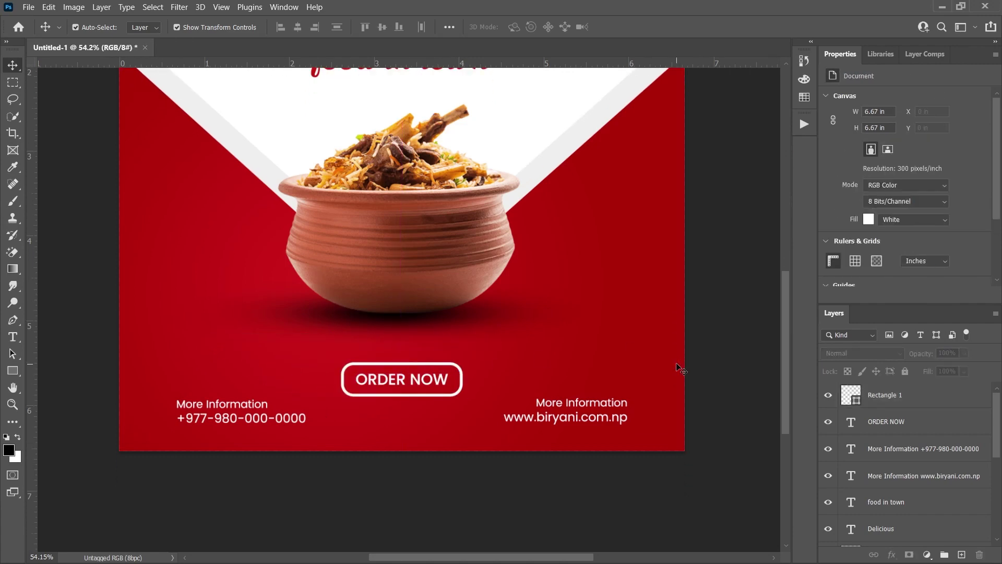
scroll(223, 166, "up", 2)
scroll(225, 166, "up", 3)
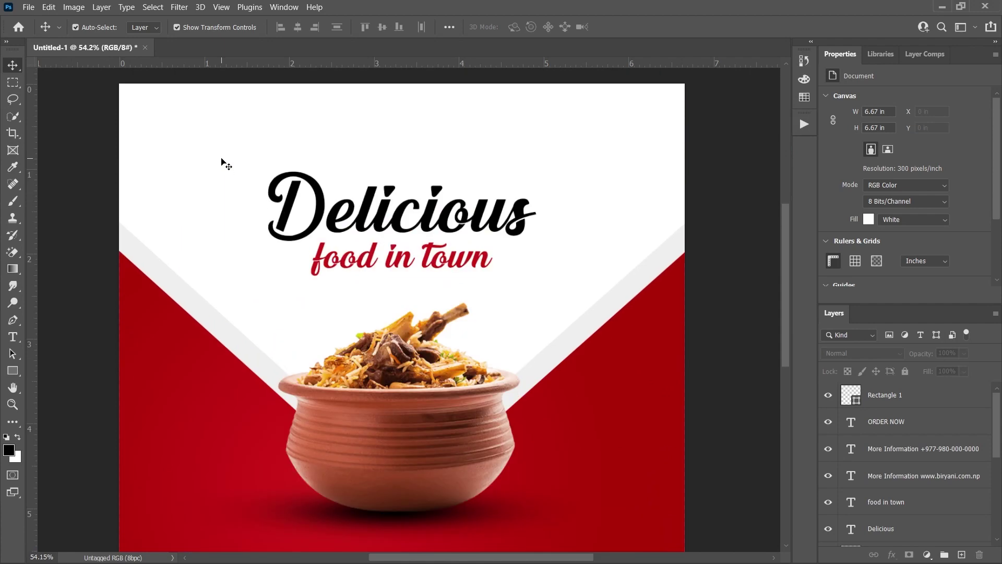
Step: Add a text line near the top reading 'Now Offerring 24/7 Delivery'
key("t")
left_click(374, 161)
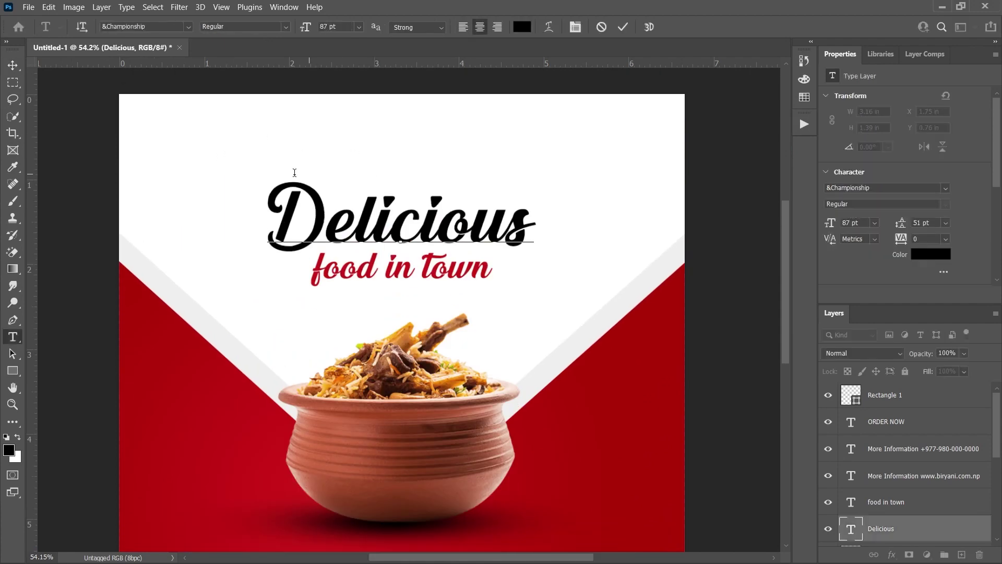
left_click(202, 165)
type("Now Off")
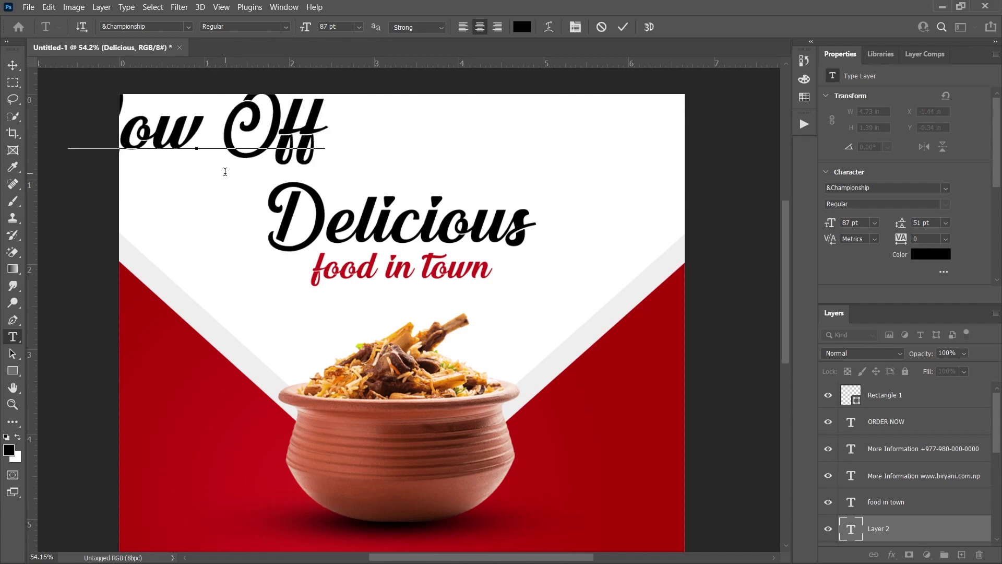
type("errinf")
key("BackSpace")
type("g 24/7 D")
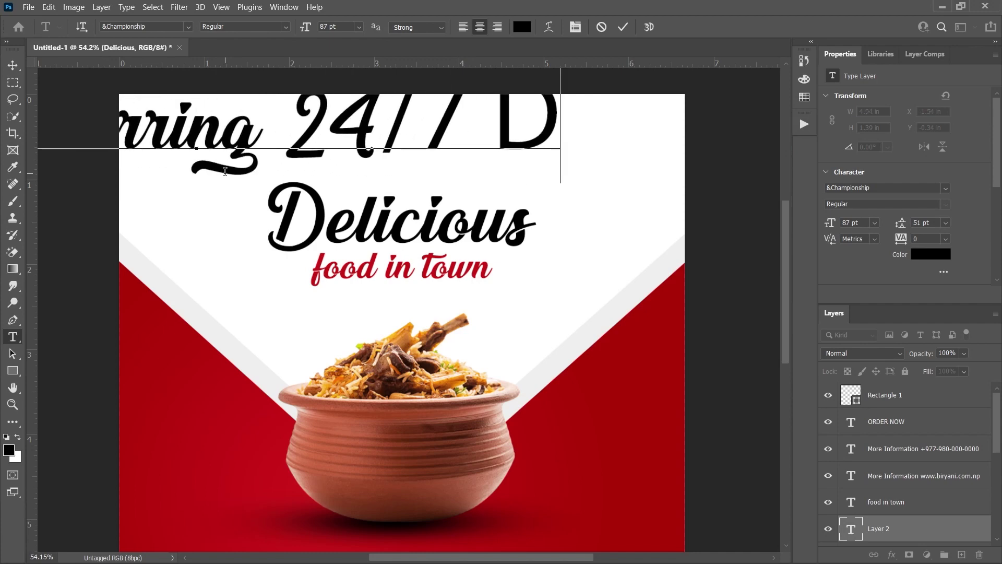
type("elivery")
Step: Set the delivery line to Poppins 18 pt and centre it at the poster's top
key("ctrl+a")
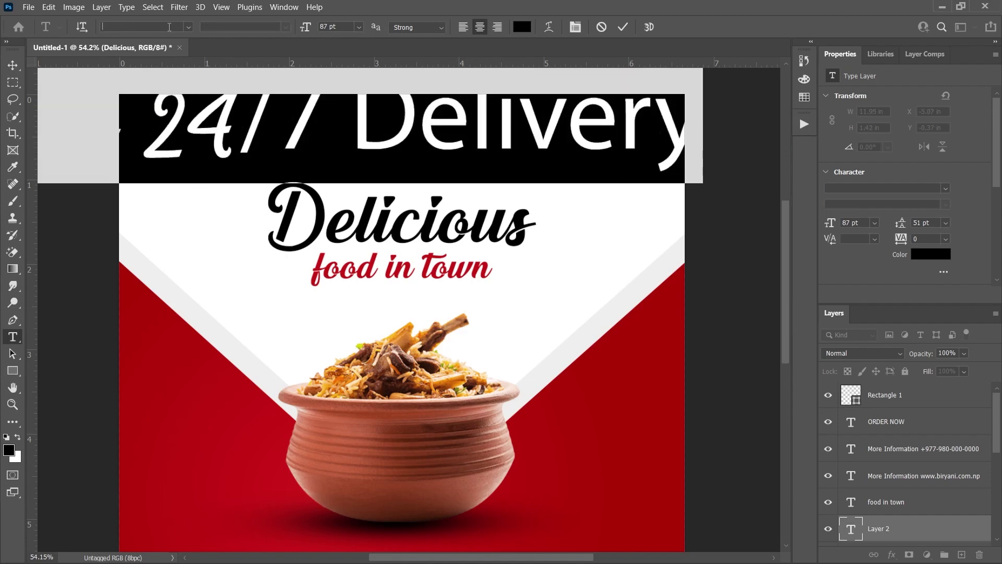
left_click(169, 27)
type("pop")
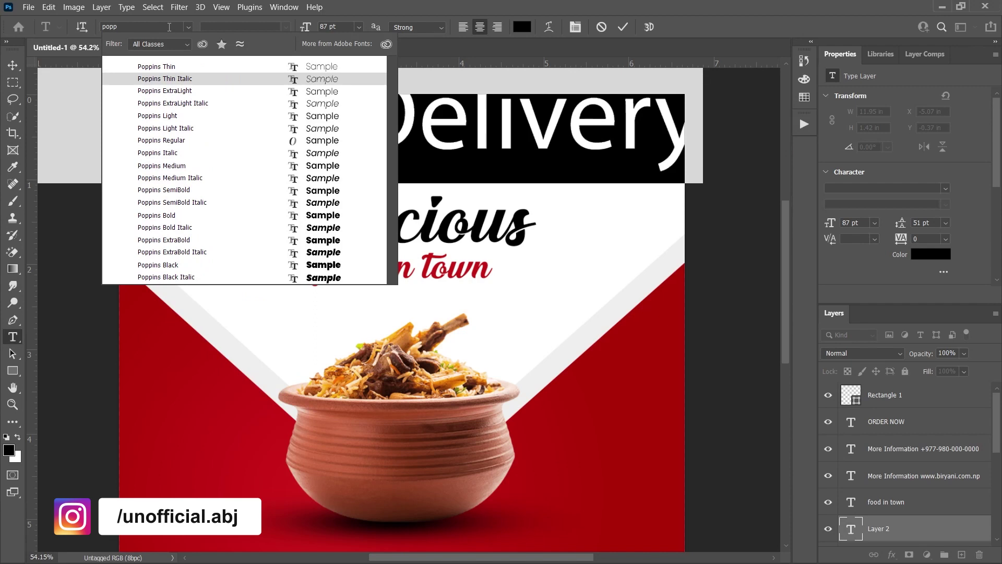
left_click(337, 190)
type("18")
key("Return")
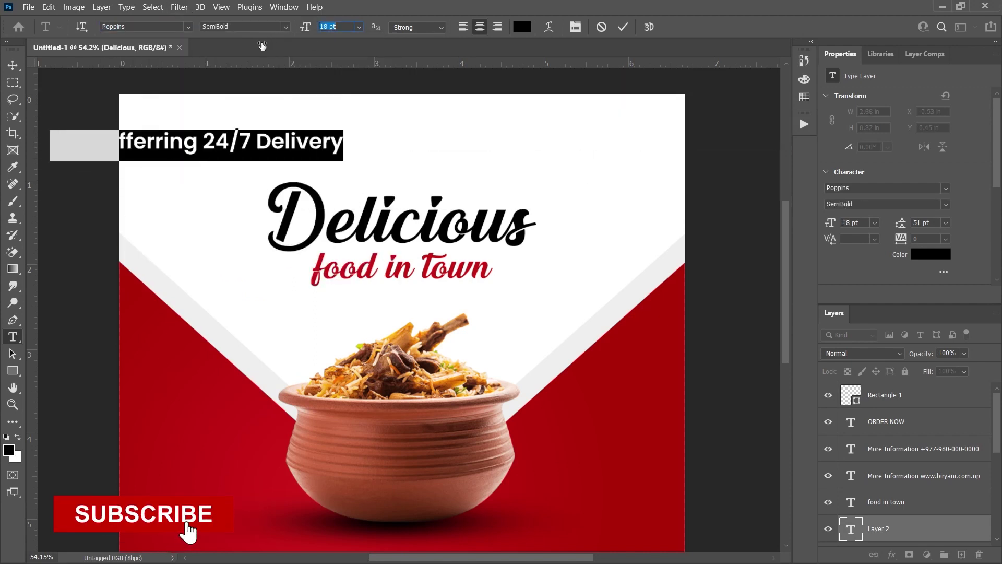
left_click(14, 65)
left_click_drag(255, 154, 440, 130)
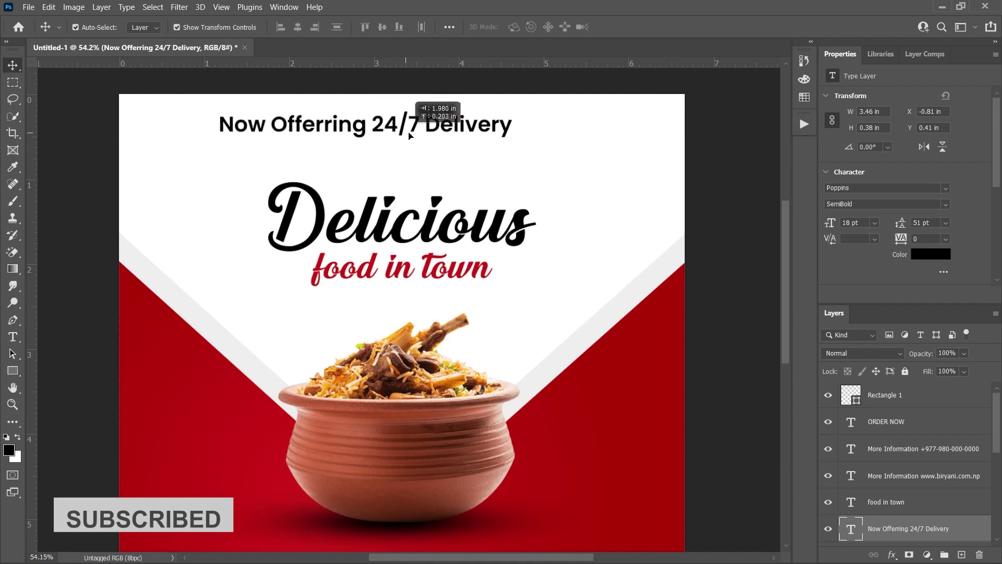
Step: Make the delivery line All Caps at 15 pt, then start a new top-left text layer
double_click(440, 130)
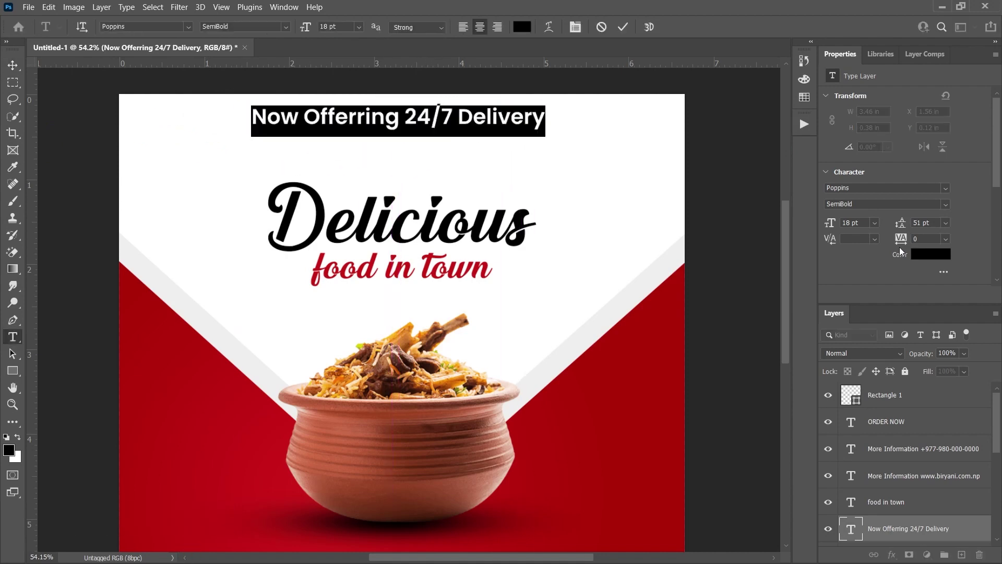
scroll(841, 282, "down", 2)
left_click(832, 277)
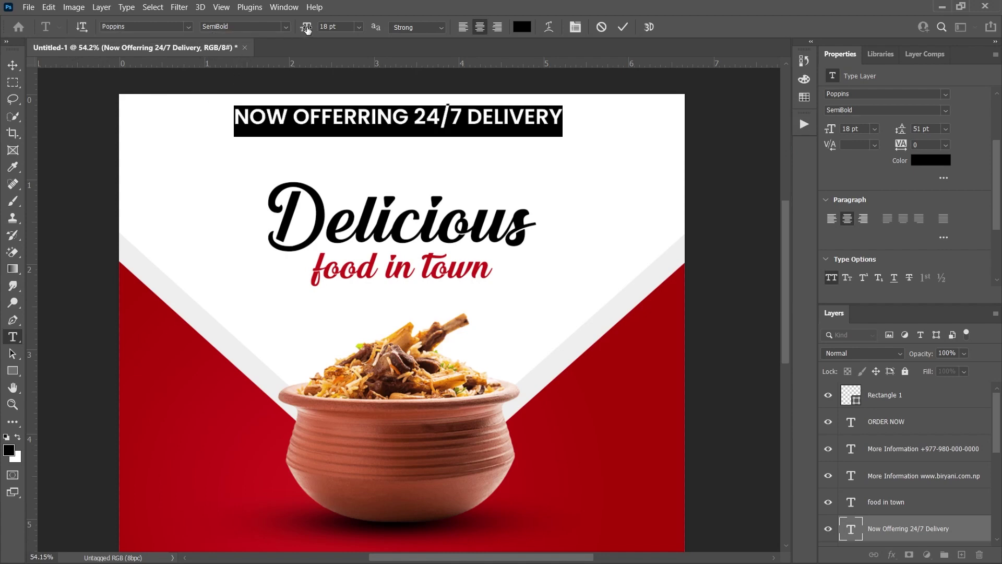
left_click_drag(307, 30, 306, 32)
left_click(17, 67)
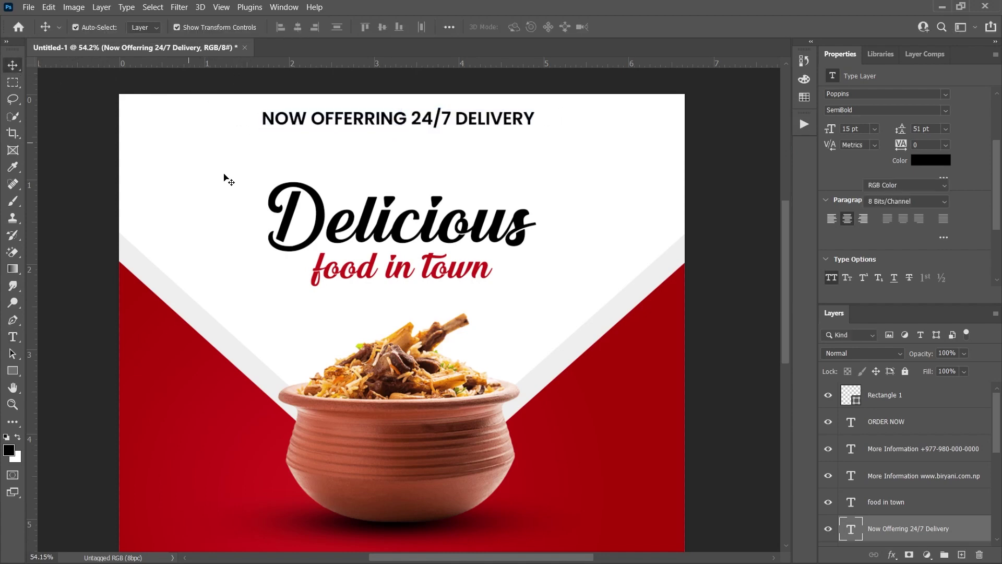
left_click(225, 178)
key("t")
left_click(204, 151)
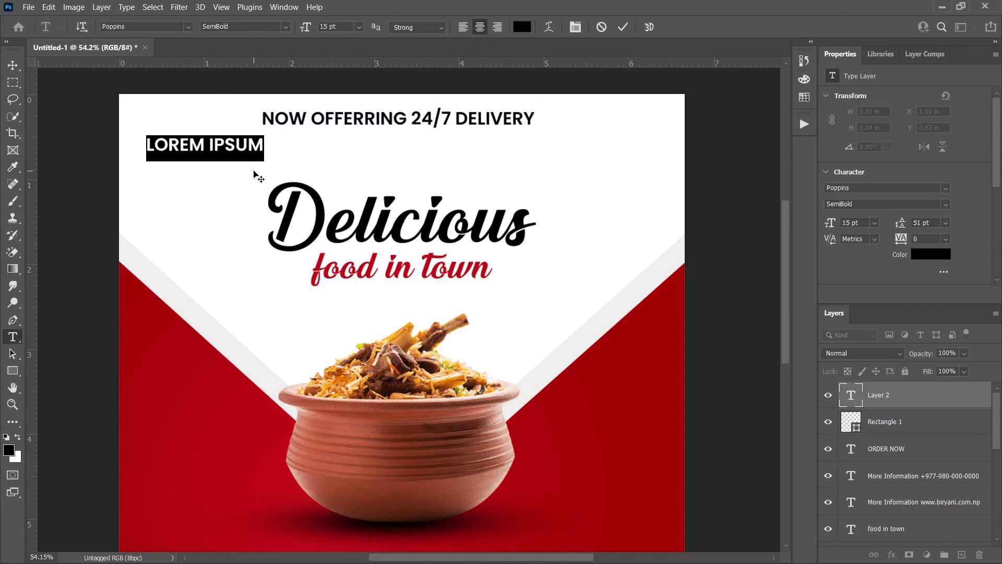
Step: Add a '>>>>>>>>>>' chevron text and place it left of the delivery headline
type(">>>>>>>>>>")
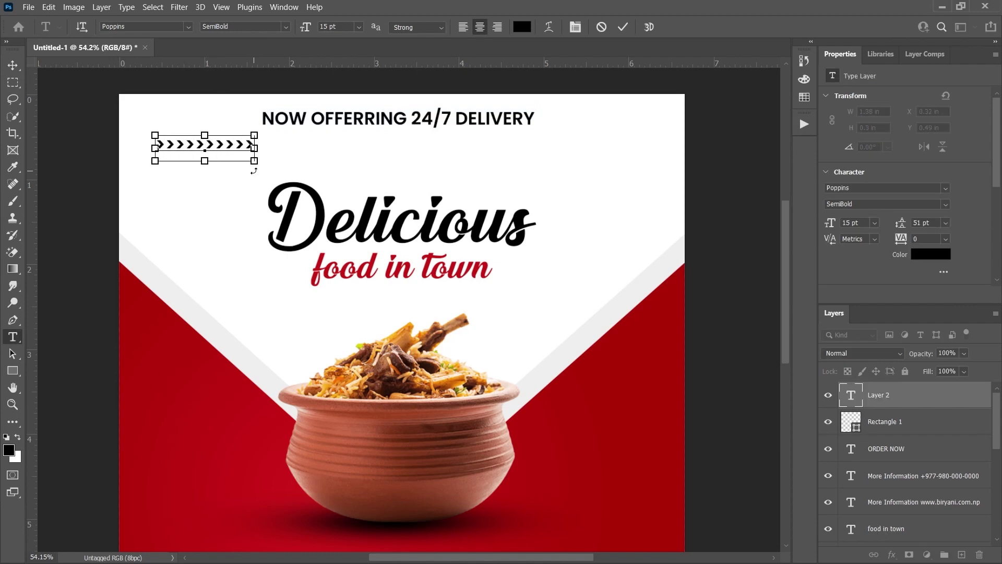
key("ctrl+a")
key("ctrl+Return")
key("v")
left_click_drag(221, 140, 223, 122)
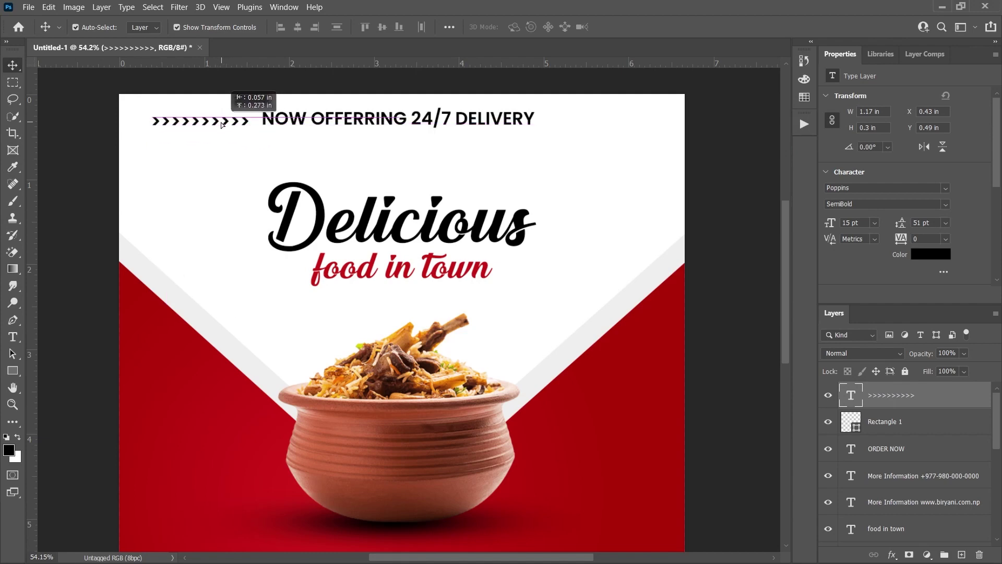
Step: Duplicate the chevrons to the headline's right end
left_click_drag(230, 122, 641, 123, "alt")
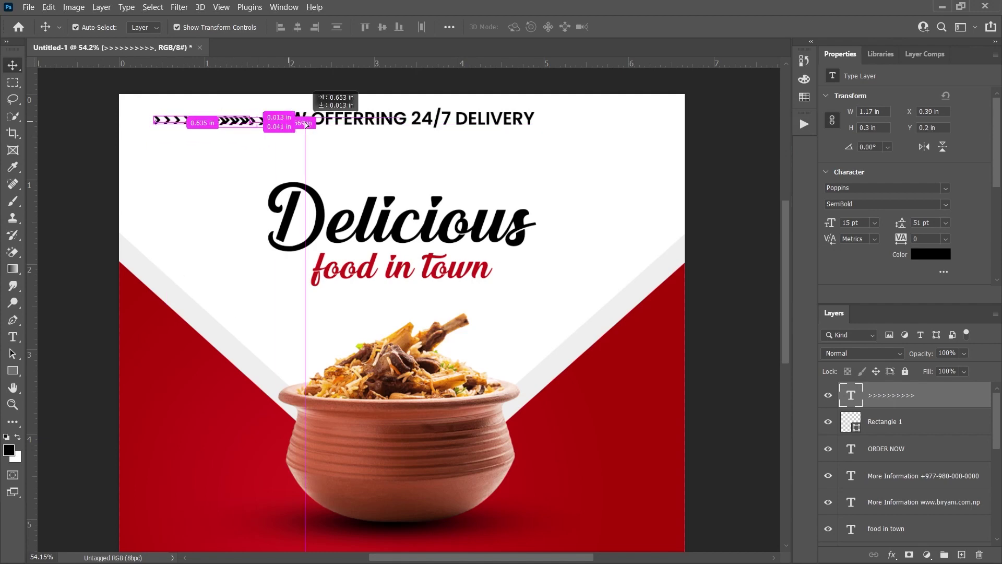
key("ctrl+t")
right_click(641, 122)
key("Escape")
key("Return")
right_click(649, 116)
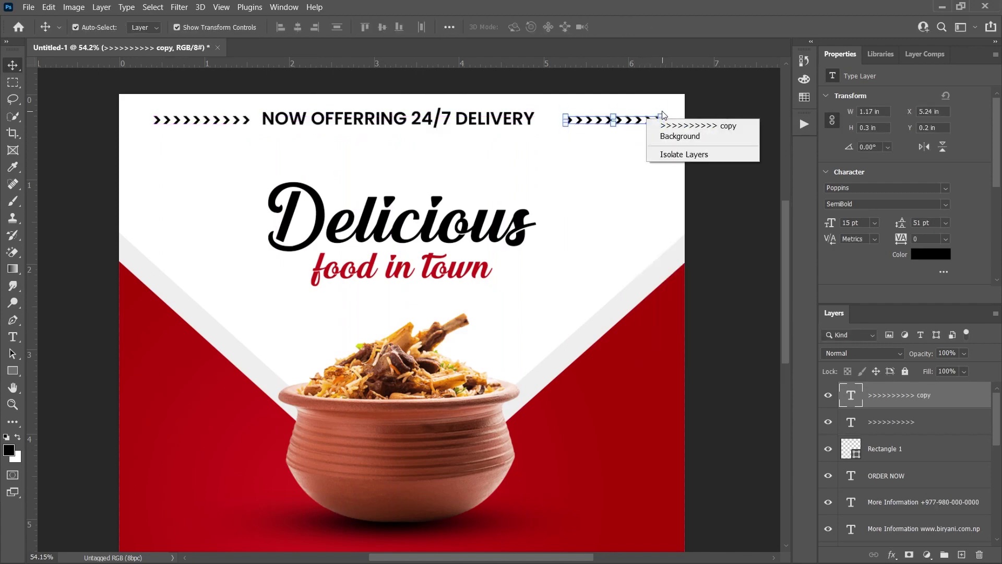
key("Escape")
key("ctrl+t")
Step: Flip the chevron copy horizontally and align it with the headline
right_click(648, 124)
left_click(700, 359)
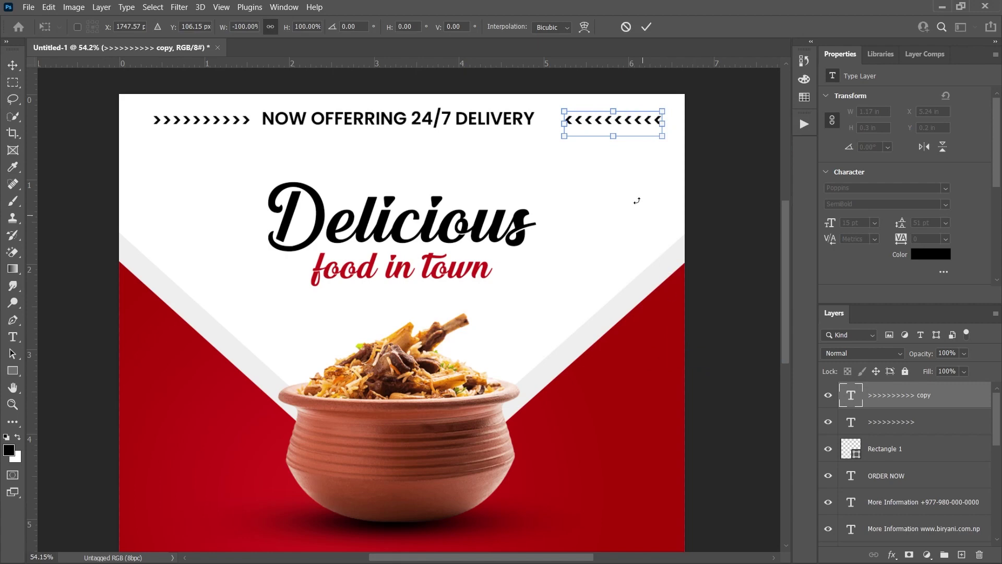
key("Return")
left_click_drag(636, 119, 616, 116)
left_click(740, 140)
key("ctrl+0")
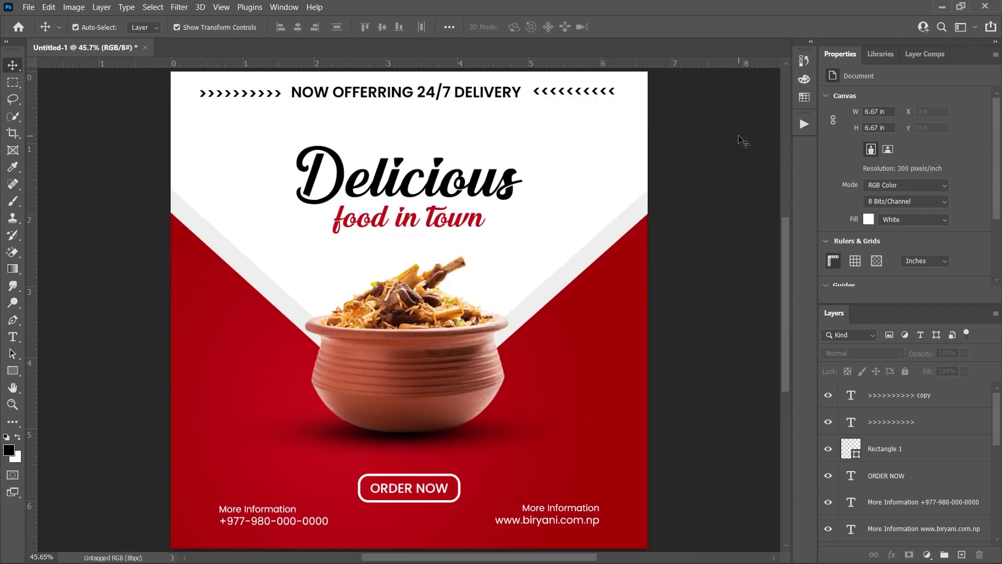
Step: Place the chat icon image embedded and shrink it to the lower left
left_click(28, 7)
left_click(62, 278)
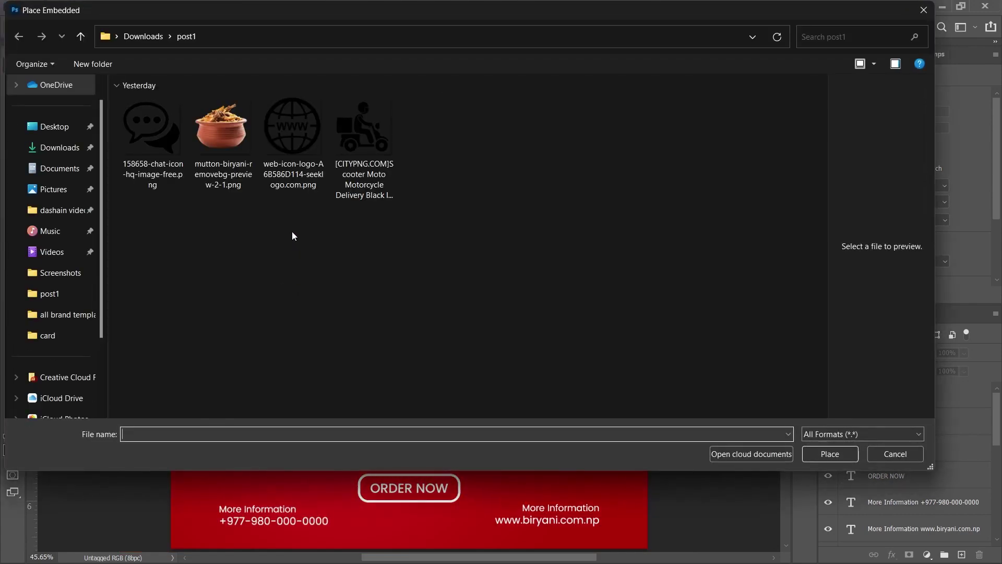
left_click(164, 143)
double_click(164, 142)
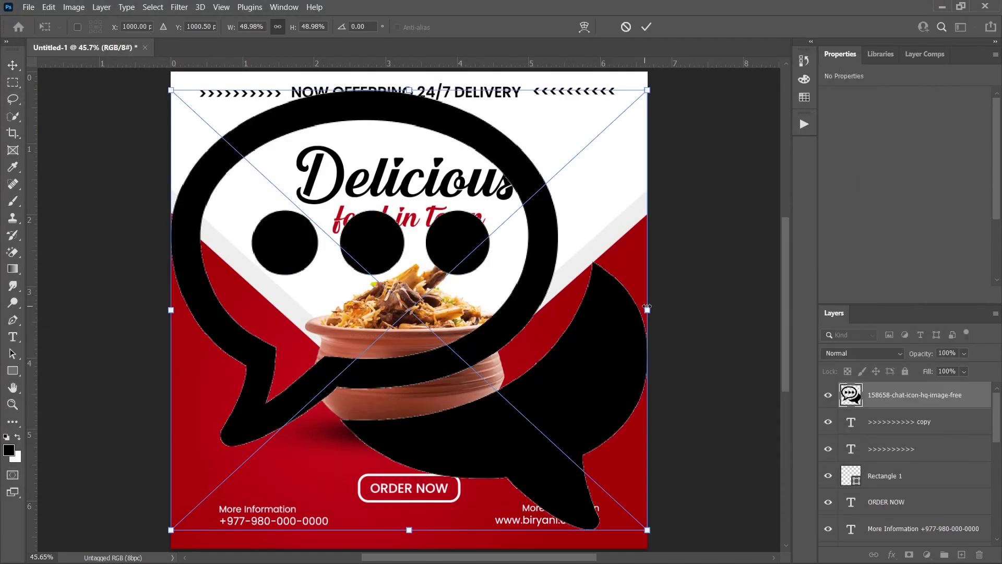
mouse_move(645, 306)
left_mouse_down()
mouse_move(459, 261)
mouse_move(273, 434)
mouse_move(211, 509)
left_mouse_up()
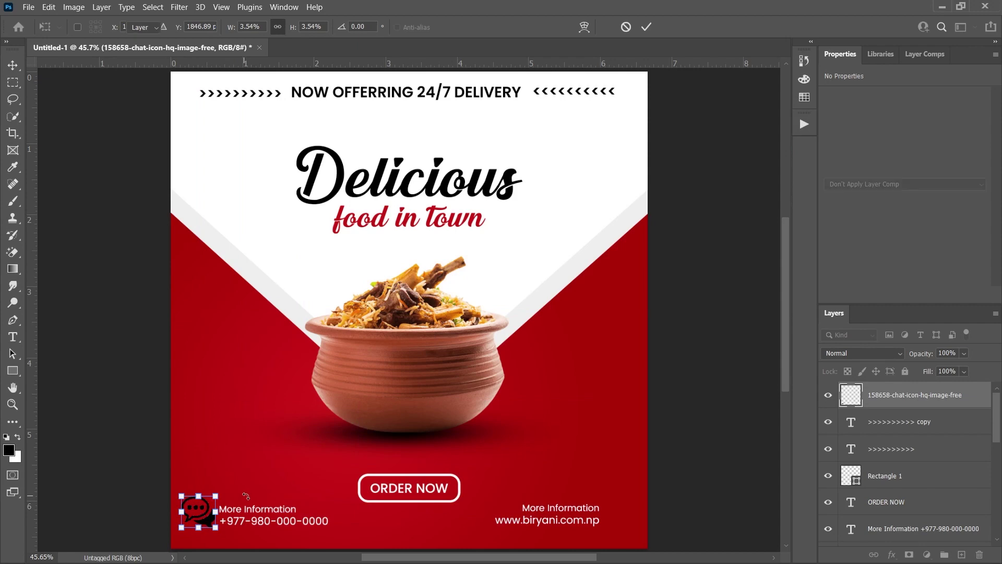
key("Return")
Step: Turn the chat icon white with a Color Overlay layer style
scroll(245, 496, "down", 3)
right_click(900, 406)
left_click(840, 13)
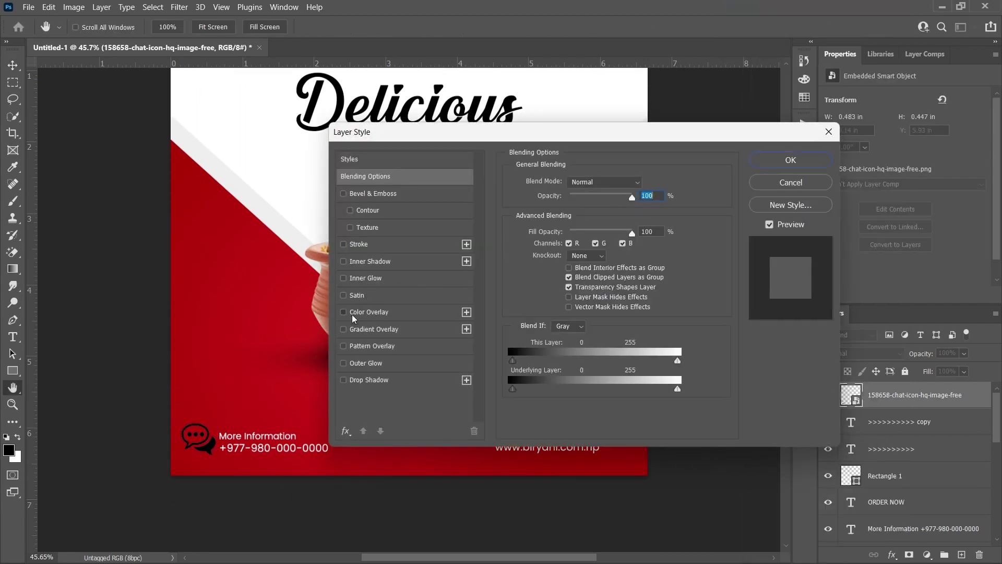
left_click(369, 312)
left_click(812, 159)
left_click(686, 190)
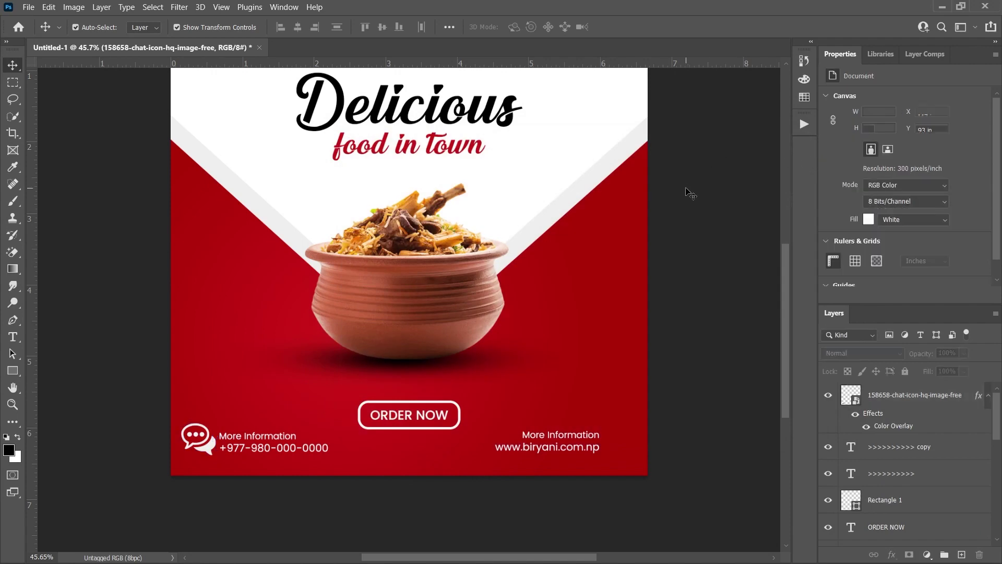
Step: Resize the chat icon to sit beside the phone number text
key("z")
left_click(321, 390)
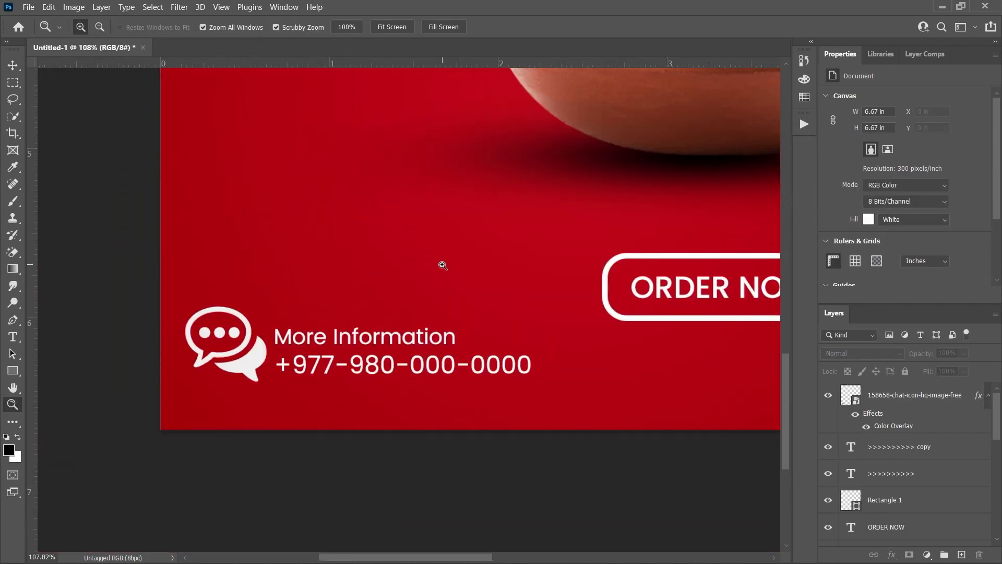
key("v")
left_click(235, 339)
left_click_drag(267, 305, 252, 349)
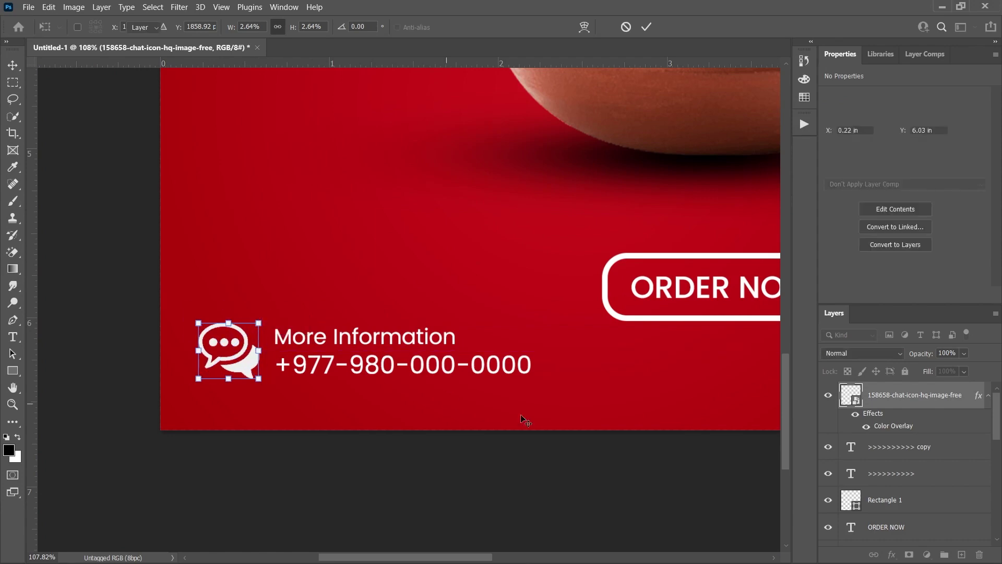
left_click(607, 438)
key("ctrl+0")
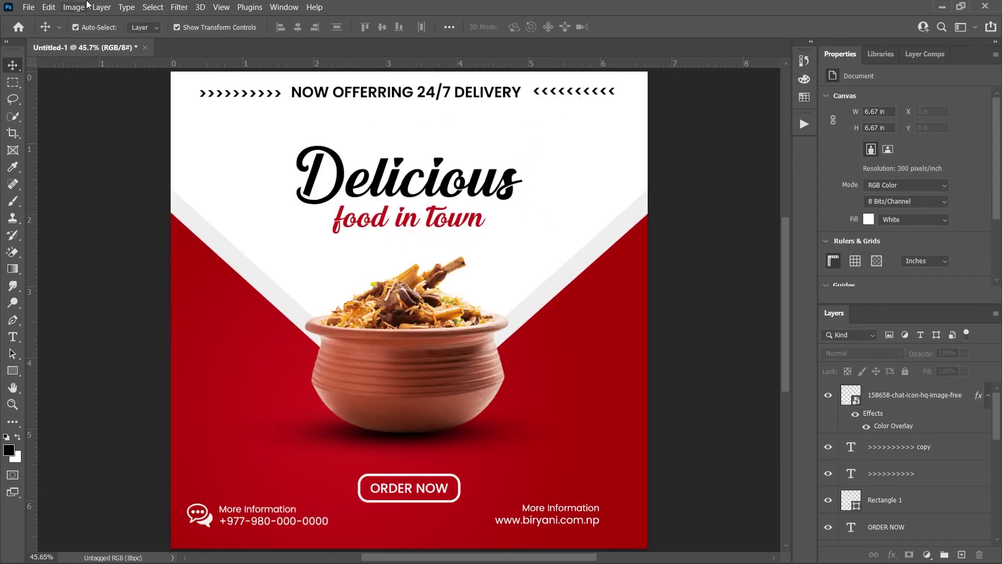
Step: Place the globe web icon embedded and shrink it to the lower right
left_click(28, 7)
left_click(52, 272)
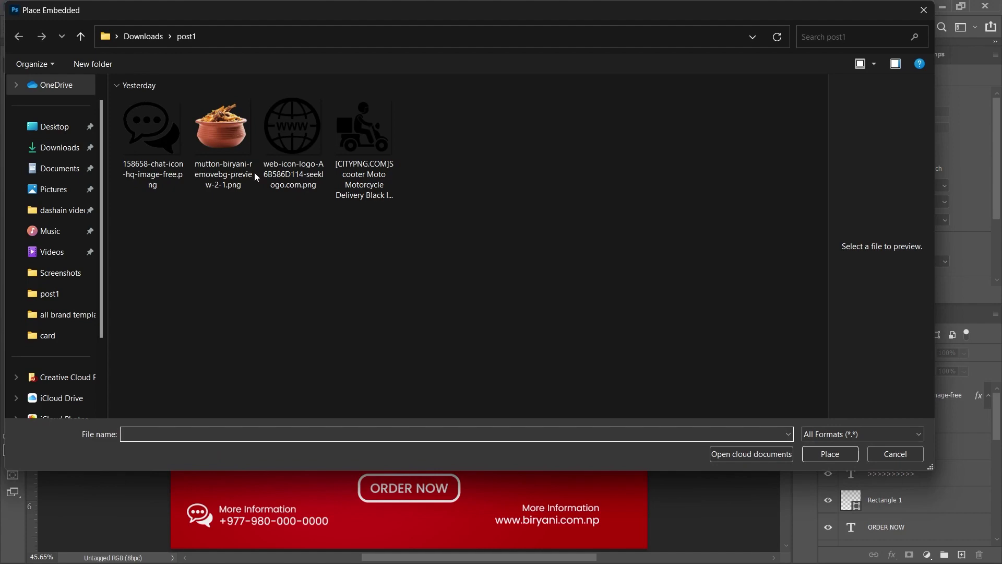
double_click(289, 148)
mouse_move(563, 310)
left_mouse_down()
mouse_move(434, 309)
mouse_move(564, 453)
left_mouse_up()
key("Return")
Step: Turn the globe icon white with a Color Overlay layer style
right_click(919, 401)
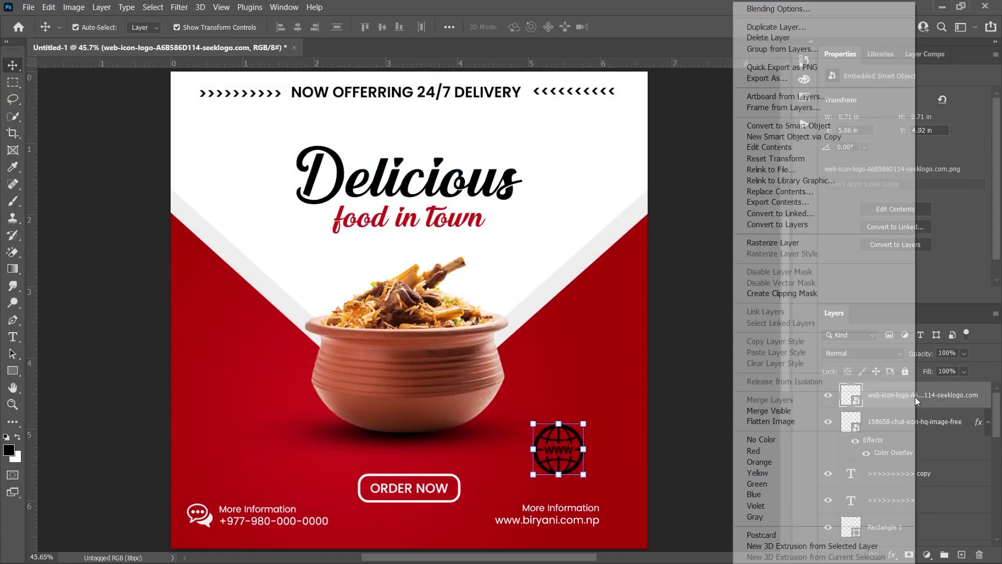
left_click(778, 8)
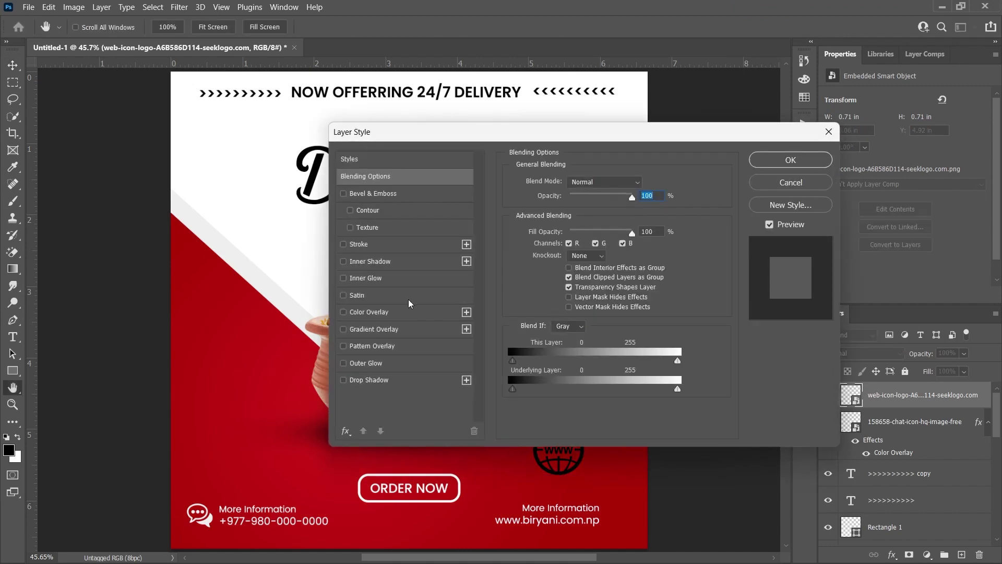
left_click(343, 312)
left_click(790, 159)
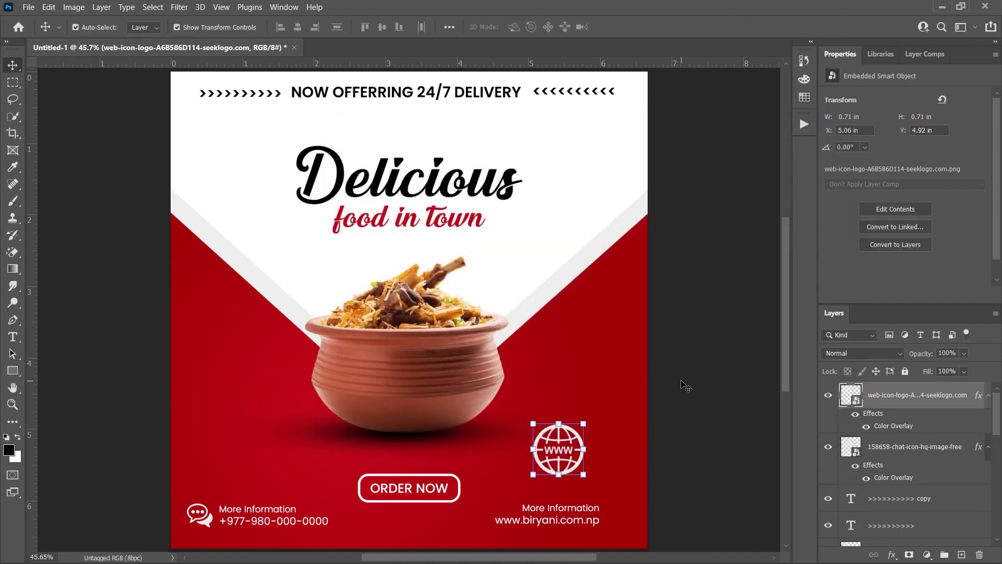
Step: Resize and position the globe icon beside the web address
key("z")
left_click(641, 412)
mouse_move(644, 405)
left_mouse_down()
mouse_move(529, 177)
mouse_move(490, 239)
mouse_move(499, 232)
left_mouse_up()
key("v")
key("ctrl+t")
left_click_drag(459, 274, 633, 476)
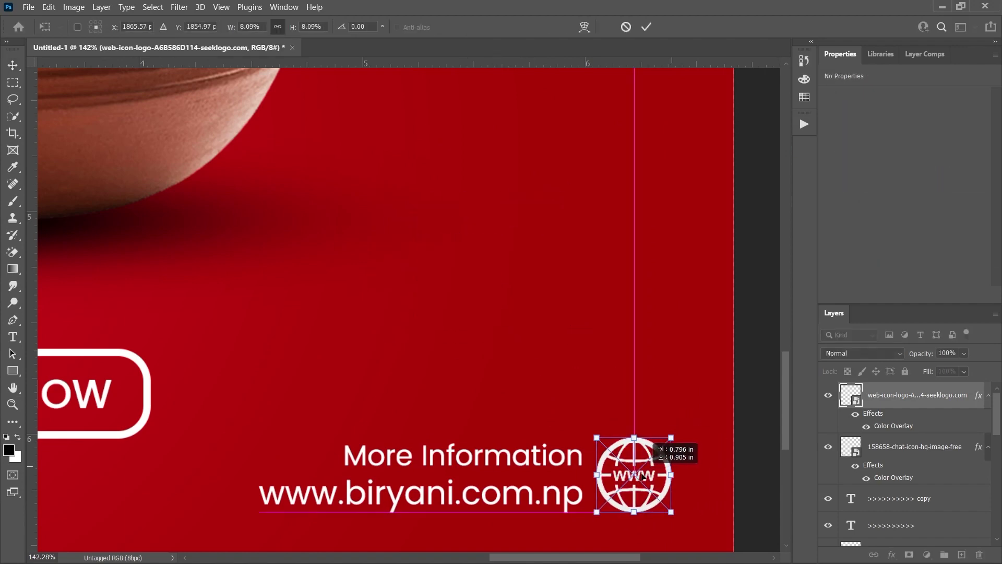
key("Return")
key("ctrl+0")
left_click(684, 369)
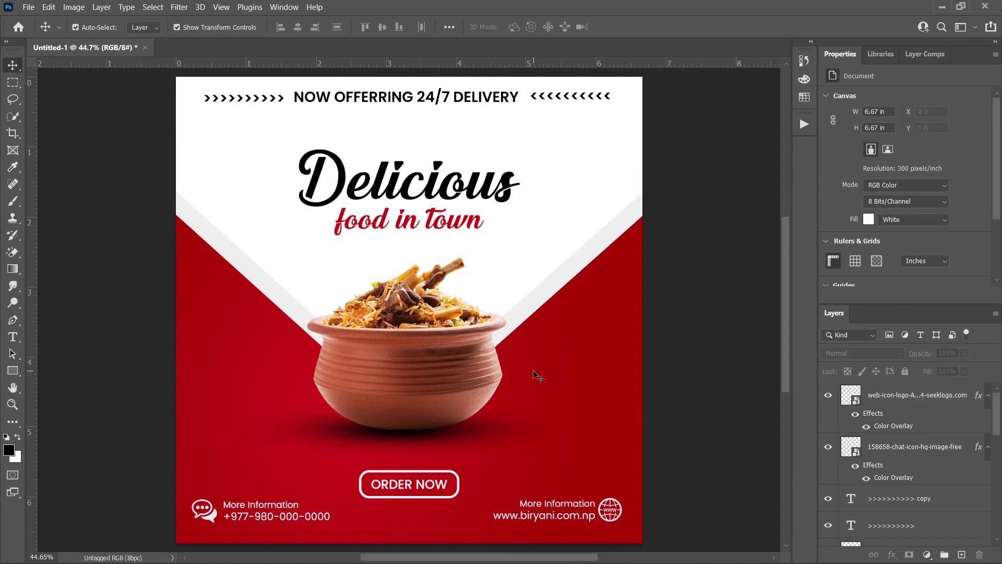
Step: Add a FREE DELIVERY text layer coloured white (ffffff) right of the pot
key("t")
left_click(573, 443)
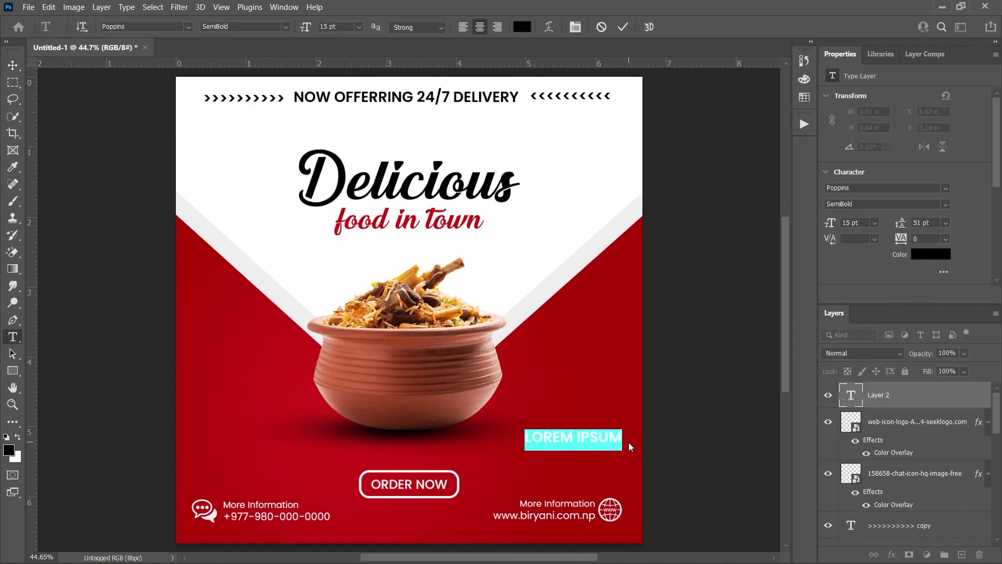
type("FREE DE")
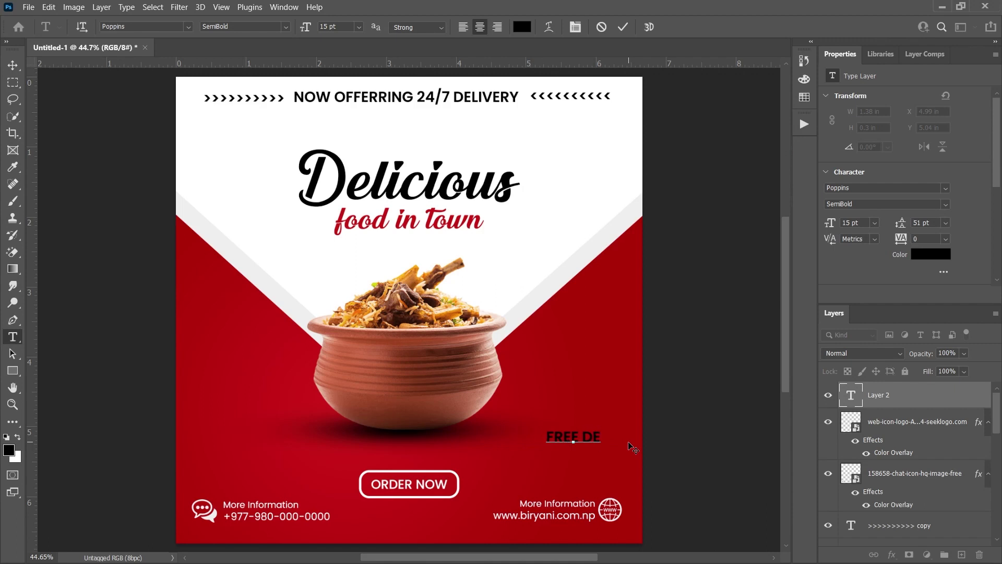
type("LIVERY")
key("ctrl+a")
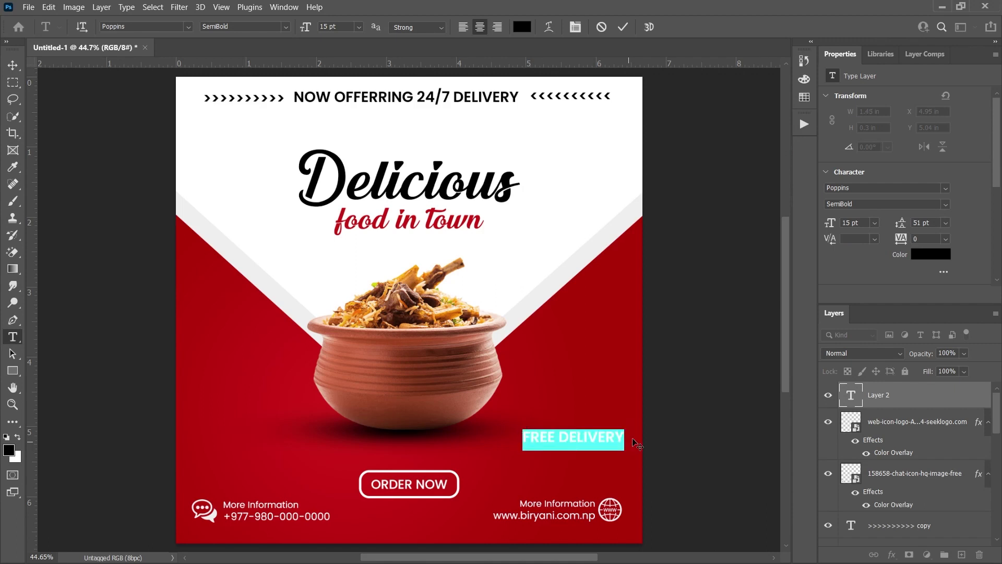
left_click(522, 27)
type("ffffff")
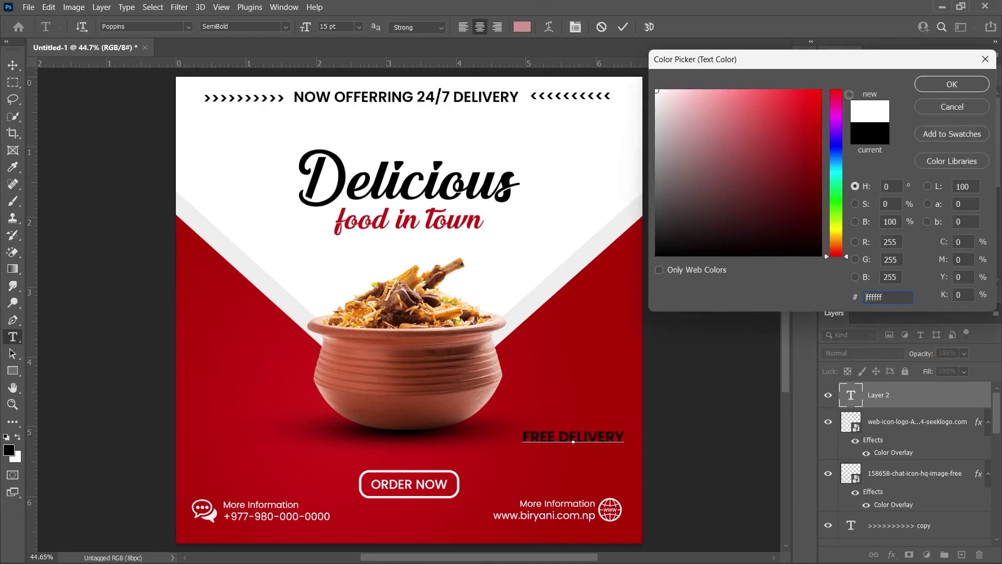
left_click(920, 85)
Step: Shrink FREE DELIVERY and move it up beside the pot's right side
left_click_drag(316, 30, 304, 30)
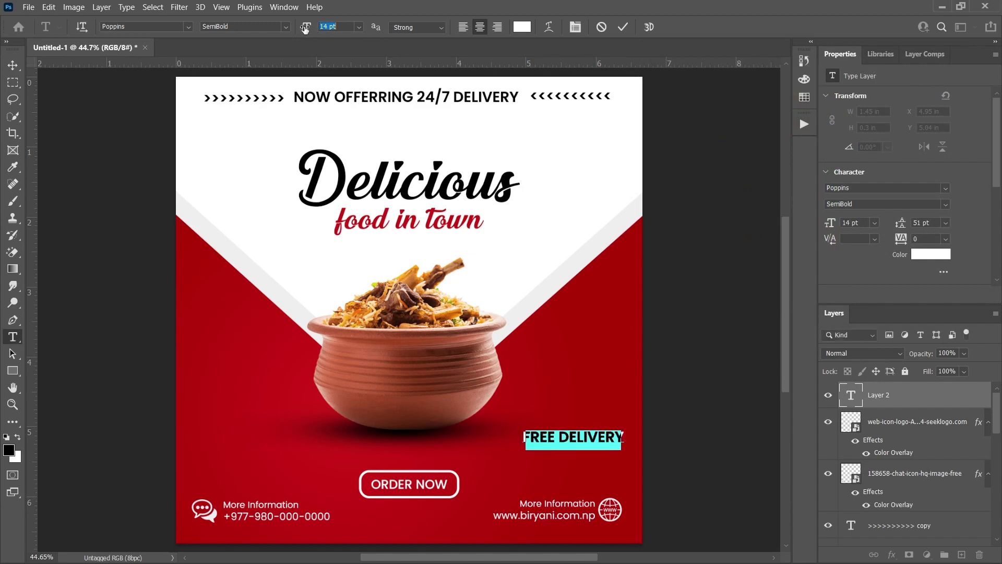
left_click(13, 65)
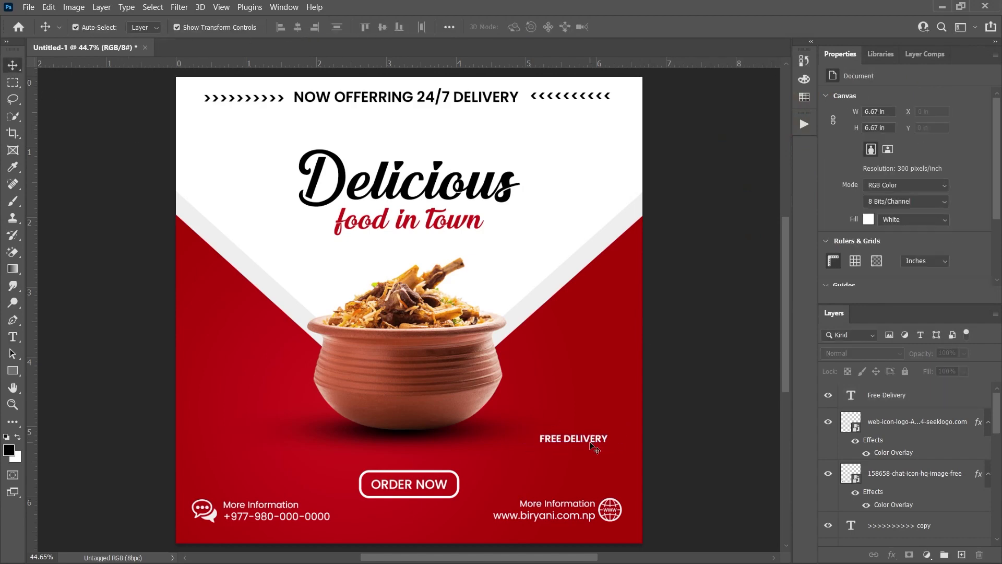
left_click_drag(589, 441, 606, 377)
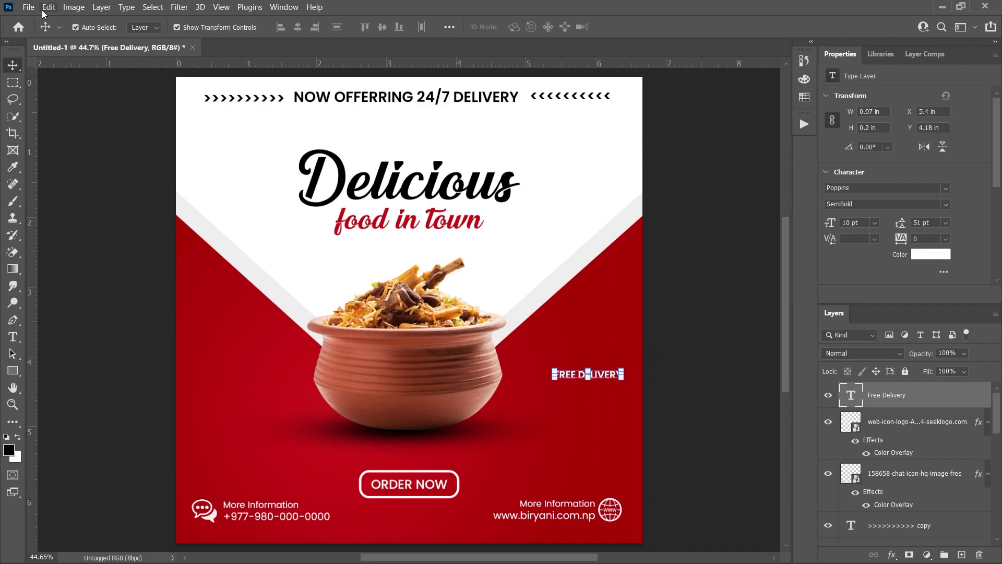
left_click(28, 7)
Step: Place the scooter delivery image embedded and scale it to icon size near FREE DELIVERY
left_click(52, 273)
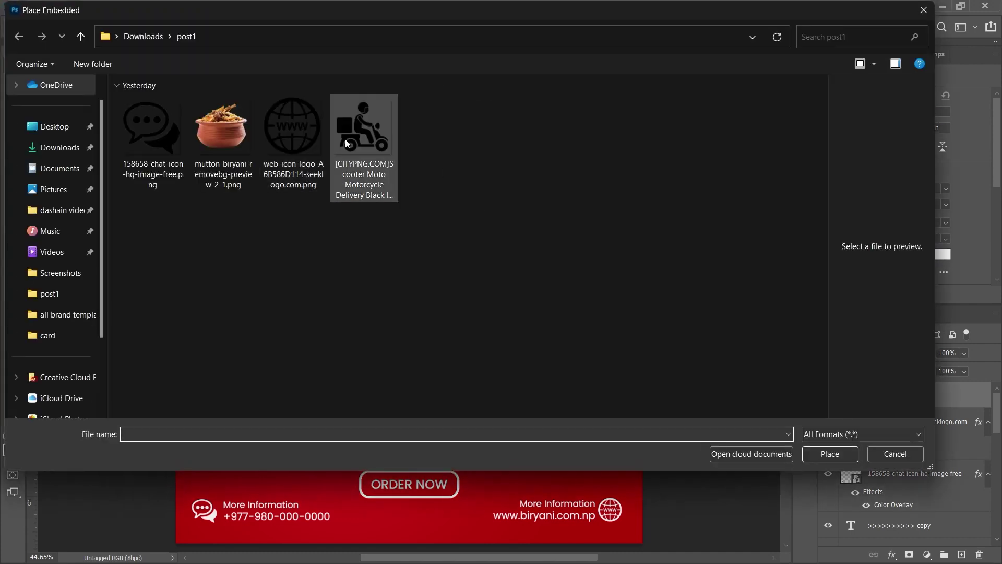
double_click(384, 133)
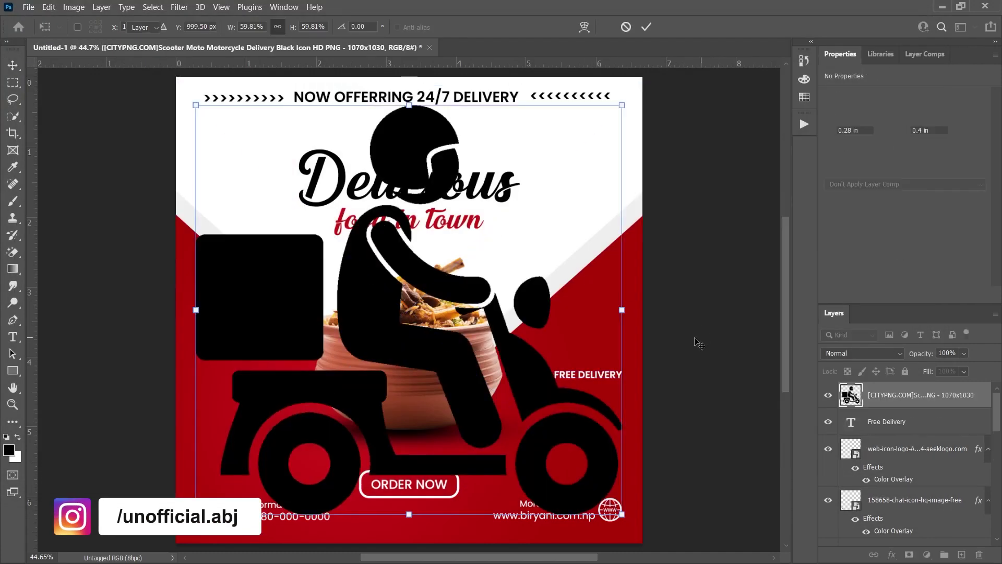
mouse_move(217, 123)
left_mouse_down()
mouse_move(397, 259)
mouse_move(522, 376)
left_mouse_up()
mouse_move(679, 543)
left_mouse_down()
mouse_move(626, 511)
mouse_move(642, 246)
left_mouse_up()
mouse_move(681, 291)
left_mouse_down()
mouse_move(610, 291)
mouse_move(602, 344)
left_mouse_up()
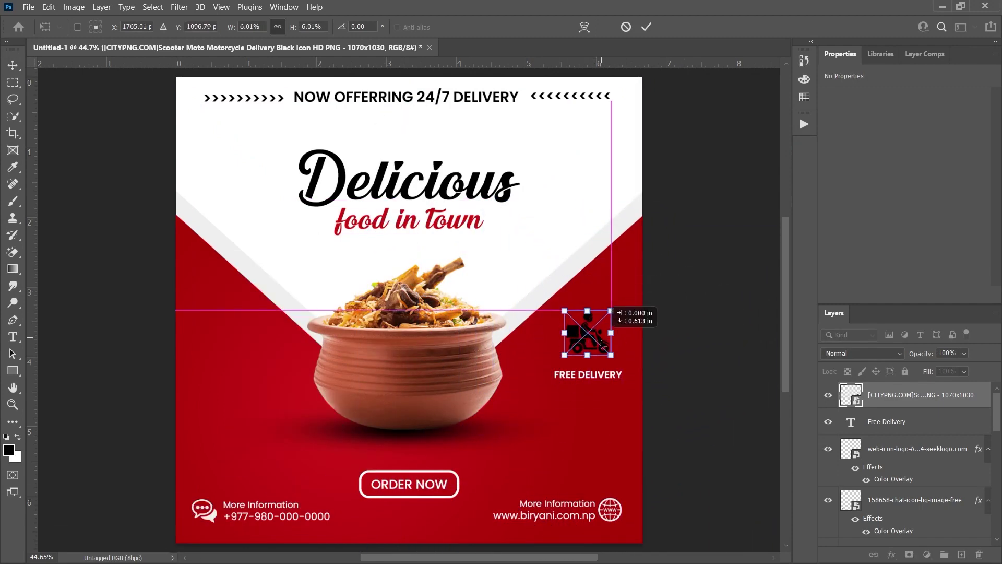
key("Return")
Step: Turn the scooter icon white with a Color Overlay layer style
right_click(940, 399)
left_click(778, 7)
left_click(343, 312)
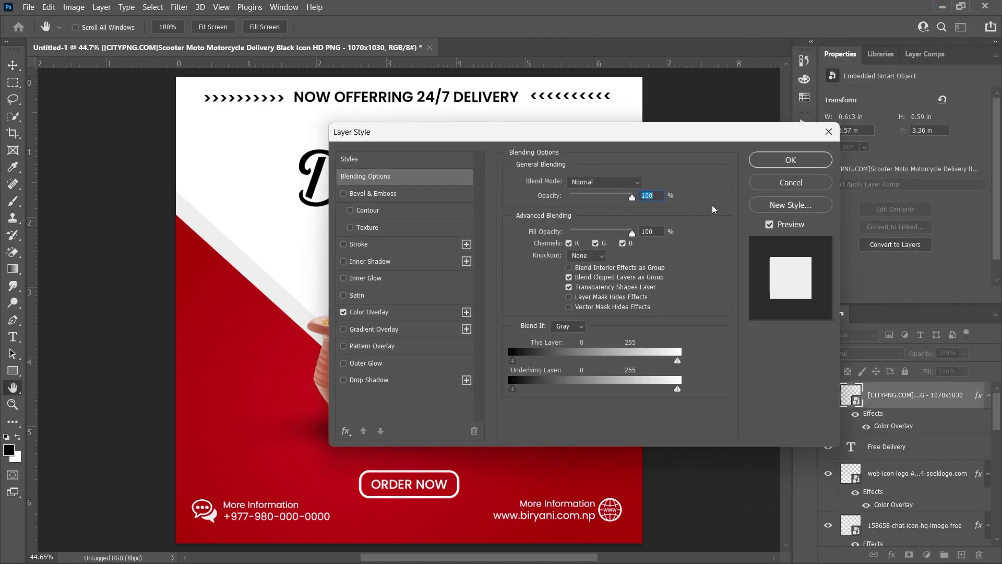
left_click(766, 166)
Step: Shrink the scooter icon further and lower it above the FREE DELIVERY text
left_click(640, 330)
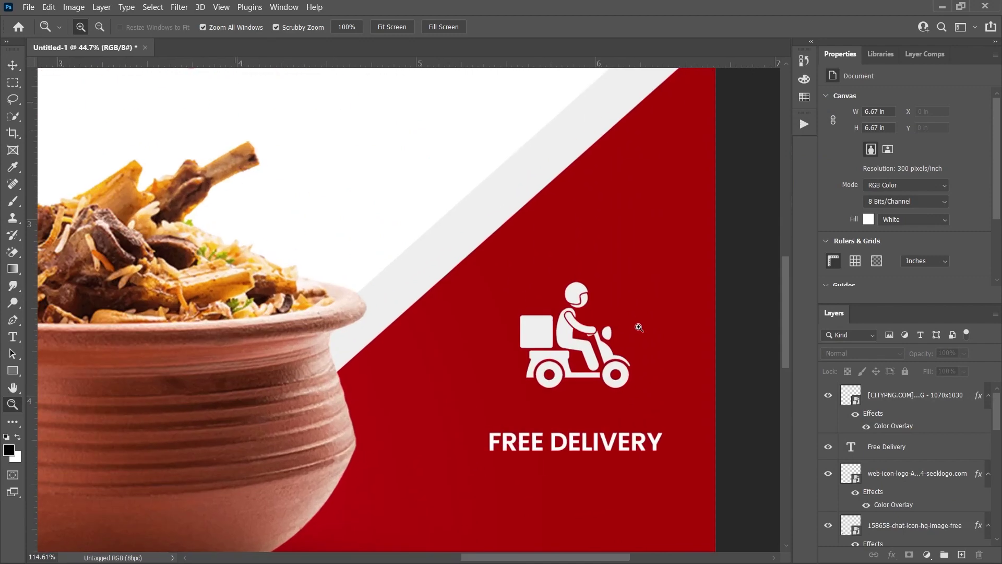
left_click(571, 320)
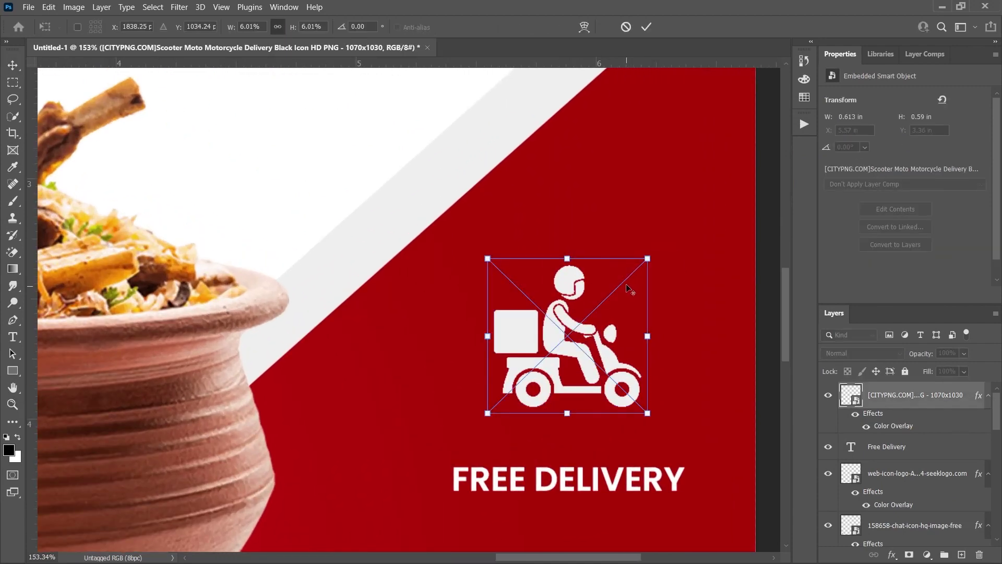
left_click_drag(645, 265, 618, 286)
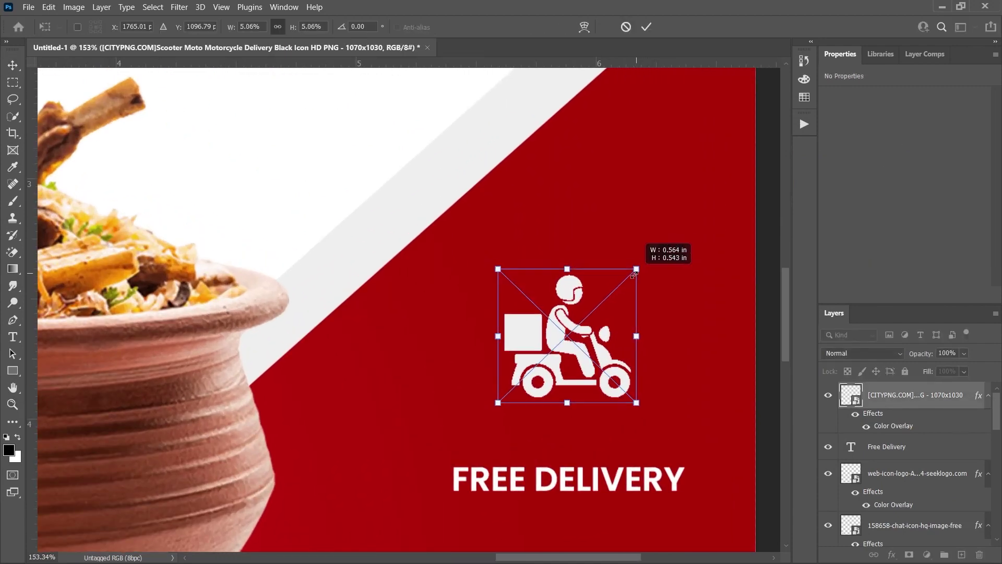
left_click_drag(570, 343, 572, 379)
key("Return")
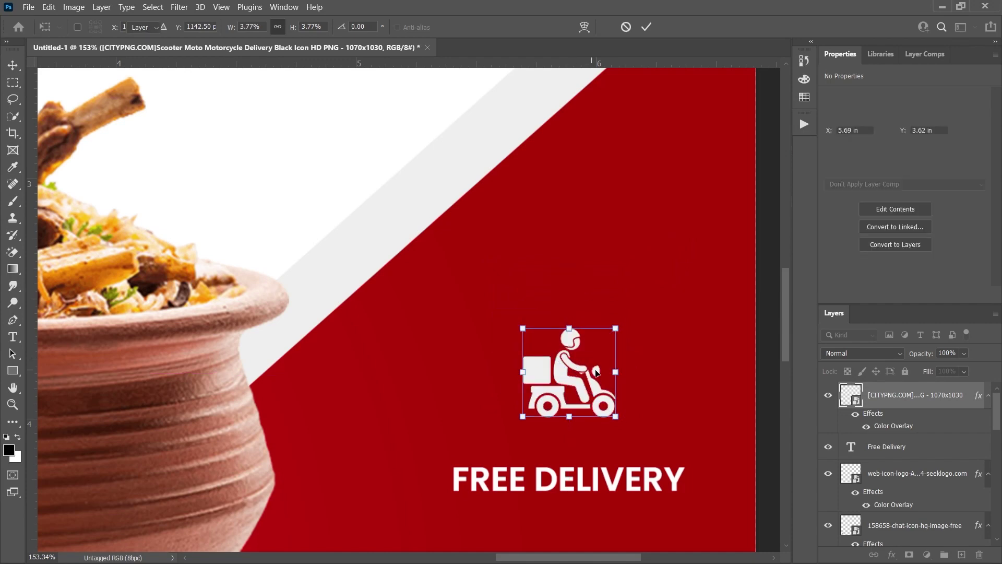
Step: Make the FREE DELIVERY text slightly smaller to match the icon
left_click(679, 479)
mouse_move(686, 465)
left_mouse_down()
mouse_move(674, 475)
mouse_move(635, 459)
left_mouse_up()
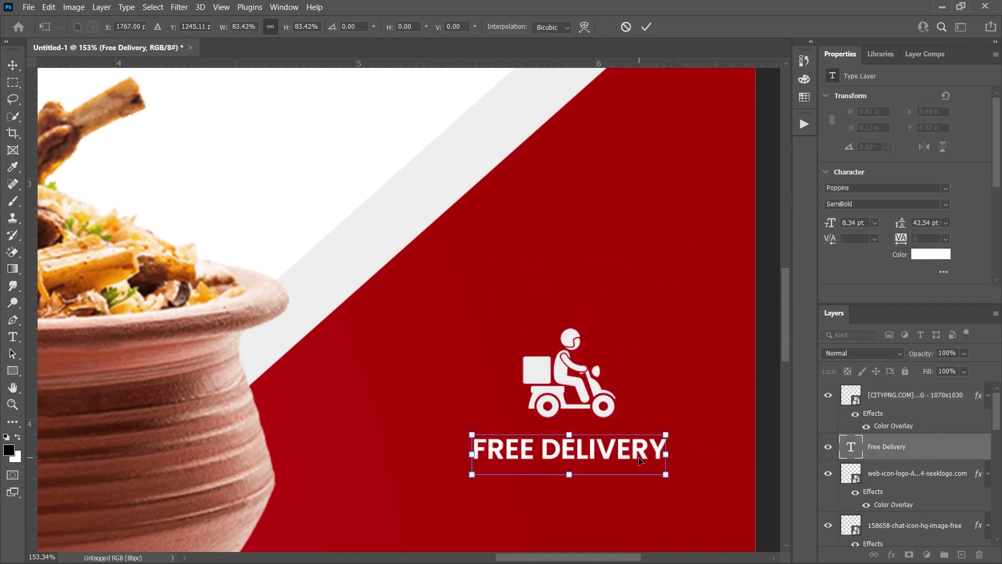
key("Return")
key("ctrl+0")
left_click(712, 256)
left_click(588, 344)
left_click(687, 305)
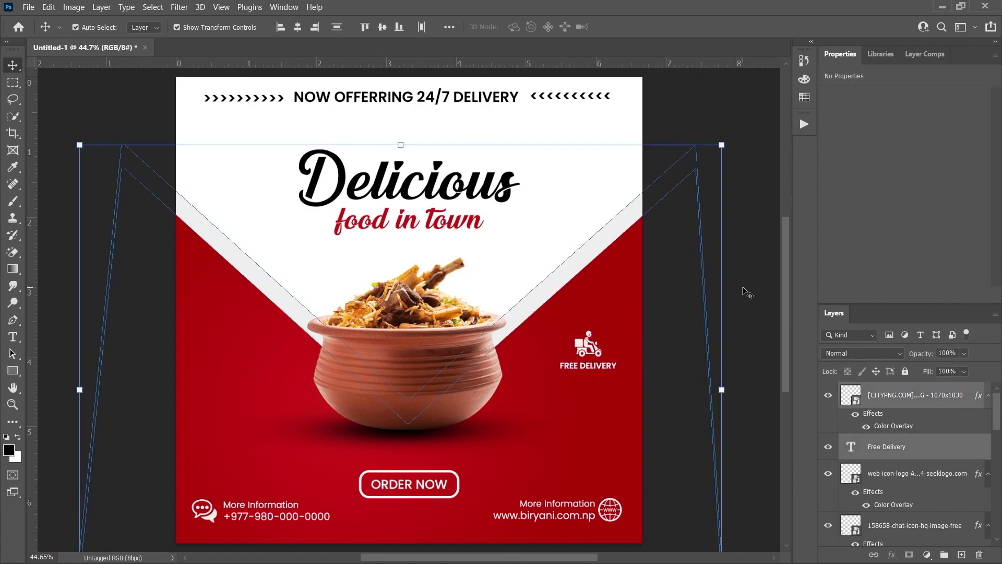
Step: Move the scooter icon and FREE DELIVERY text down together
left_click(725, 386)
left_click(589, 345)
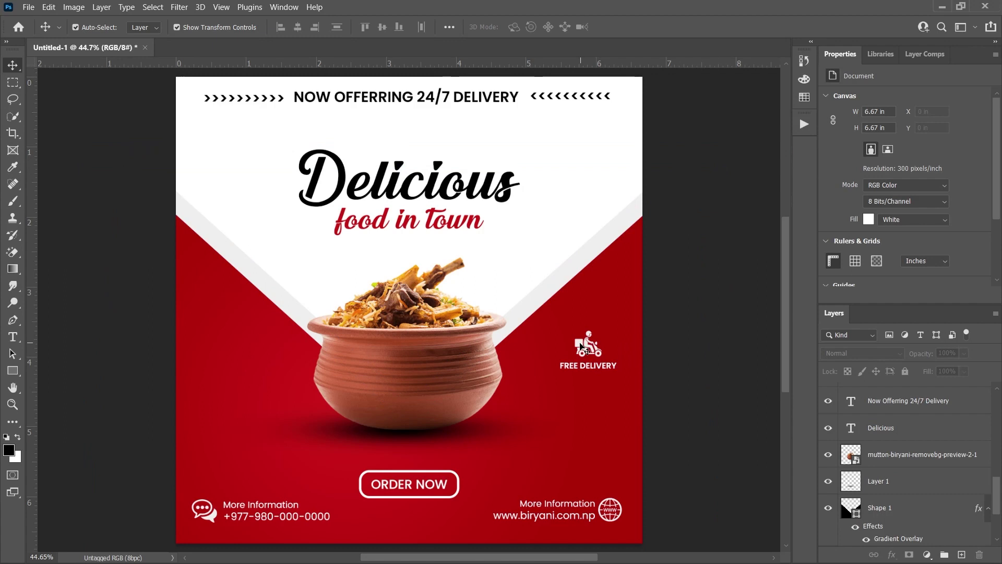
left_click(899, 445, "ctrl")
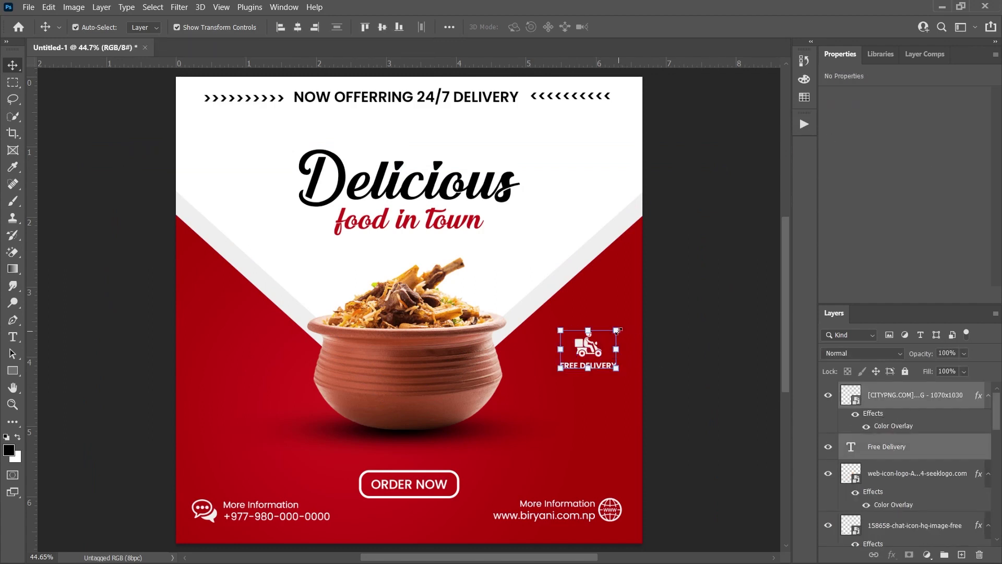
left_click_drag(617, 330, 616, 339)
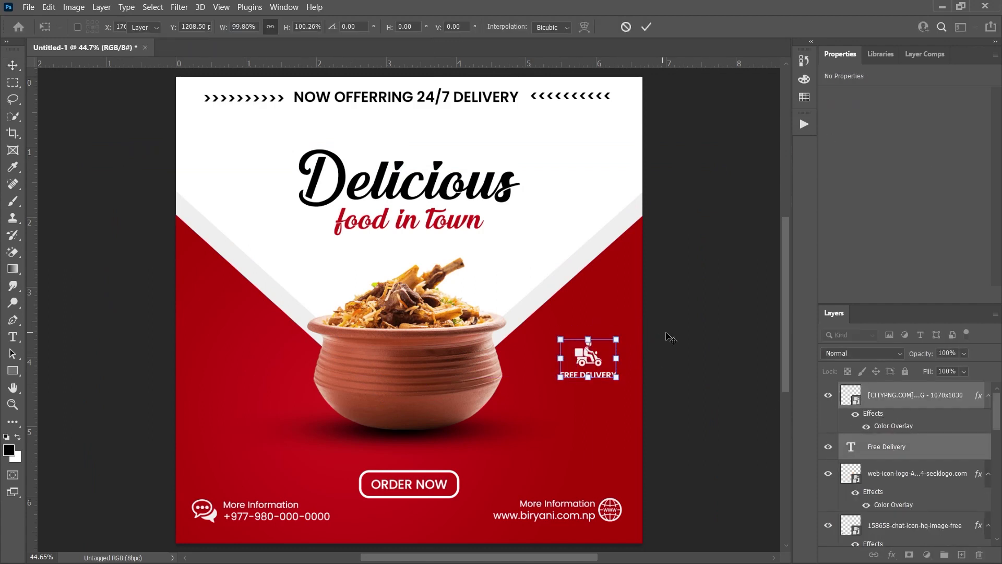
key("Return")
Step: Duplicate the FREE DELIVERY text to the left side of the pot
left_click(602, 376)
key("super")
key("super")
left_click_drag(607, 377, 251, 390)
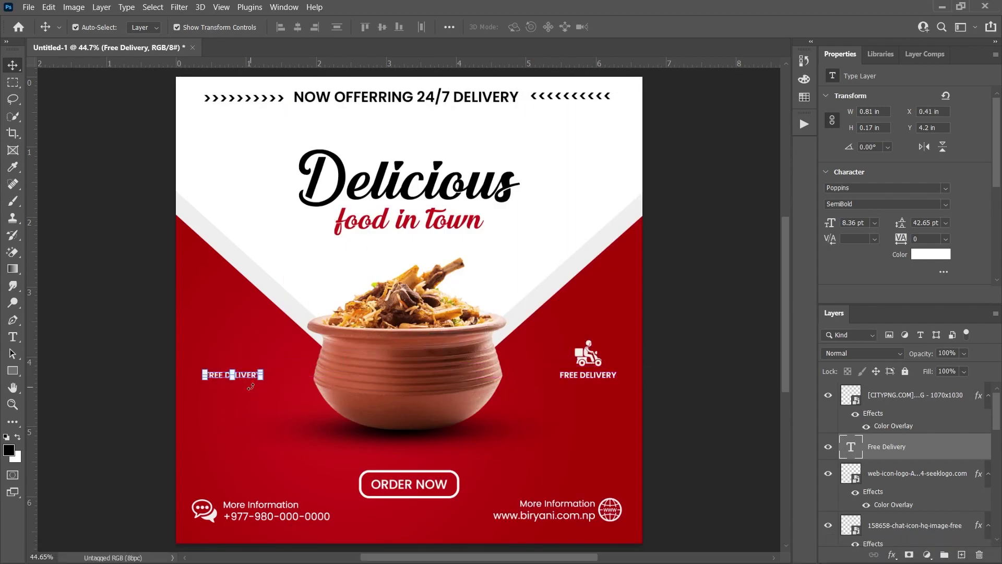
Step: Retype the left copy as SAVE / UPTO on two lines with Auto leading
double_click(238, 376)
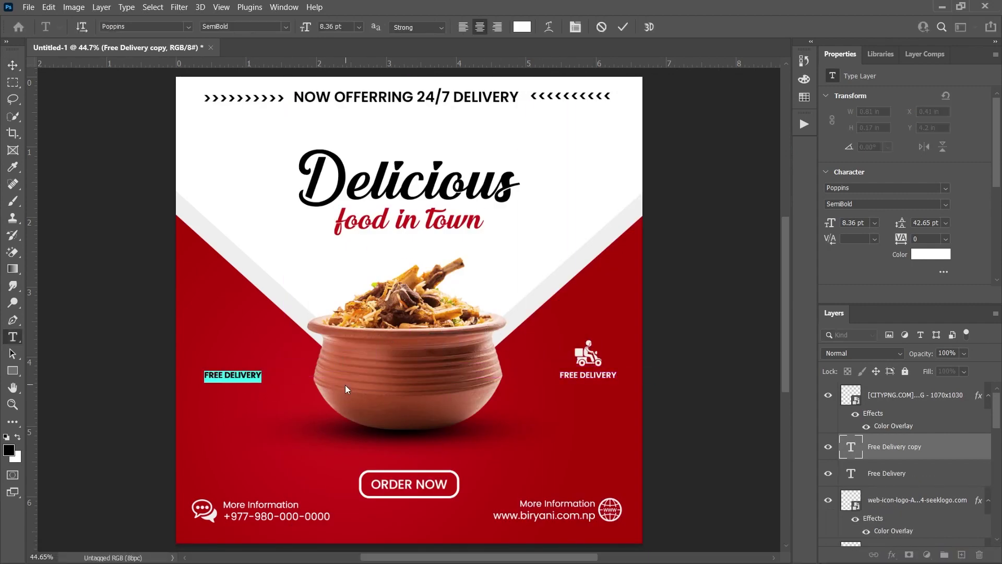
type("SAVE")
key("Return")
type("UPTO")
key("ctrl+a")
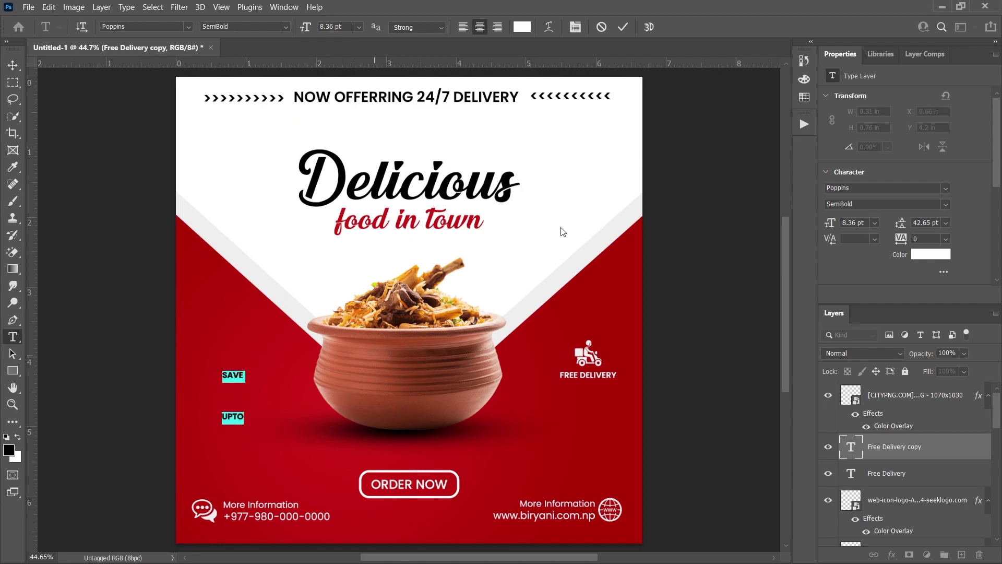
left_click(947, 225)
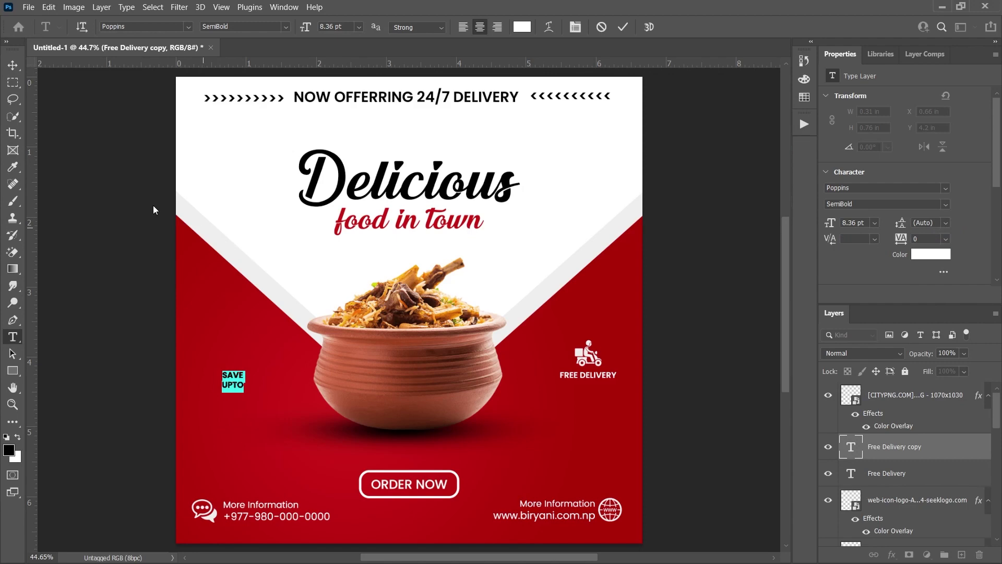
left_click(13, 65)
left_click_drag(232, 380, 215, 364)
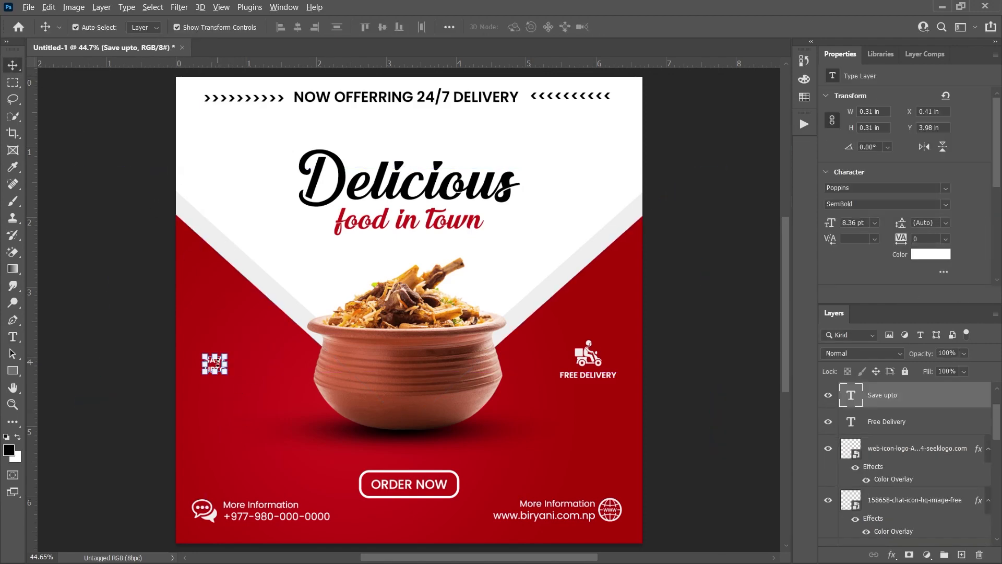
Step: Make a duplicate reading 50, enlarge it, and place it beside SAVE UPTO
mouse_move(219, 364)
left_mouse_down()
mouse_move(225, 348)
mouse_move(333, 348)
left_mouse_up()
double_click(320, 356)
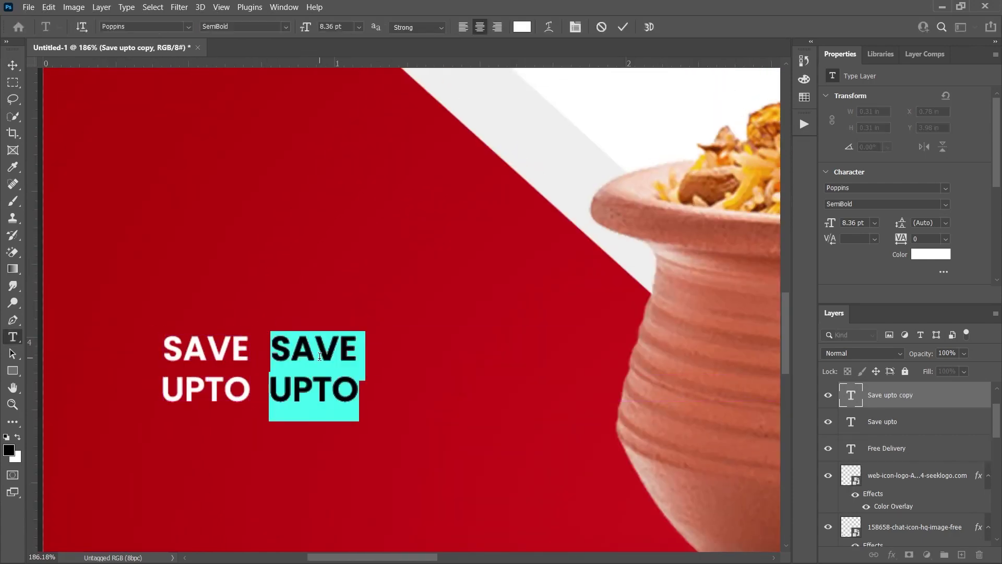
type("50")
key("ctrl+a")
mouse_move(306, 27)
left_mouse_down()
mouse_move(315, 39)
mouse_move(295, 37)
left_mouse_up()
left_click(19, 67)
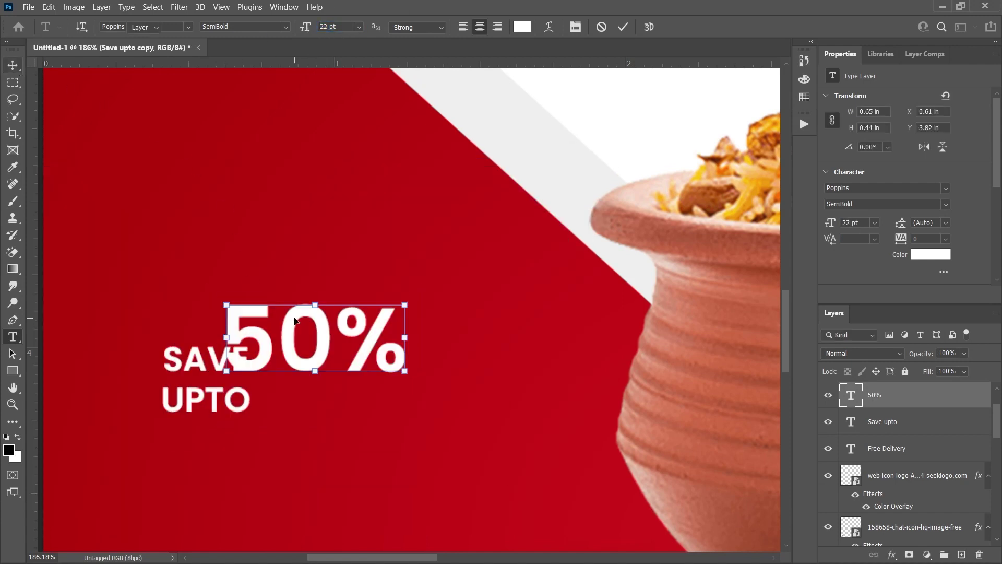
left_click_drag(295, 324, 326, 363)
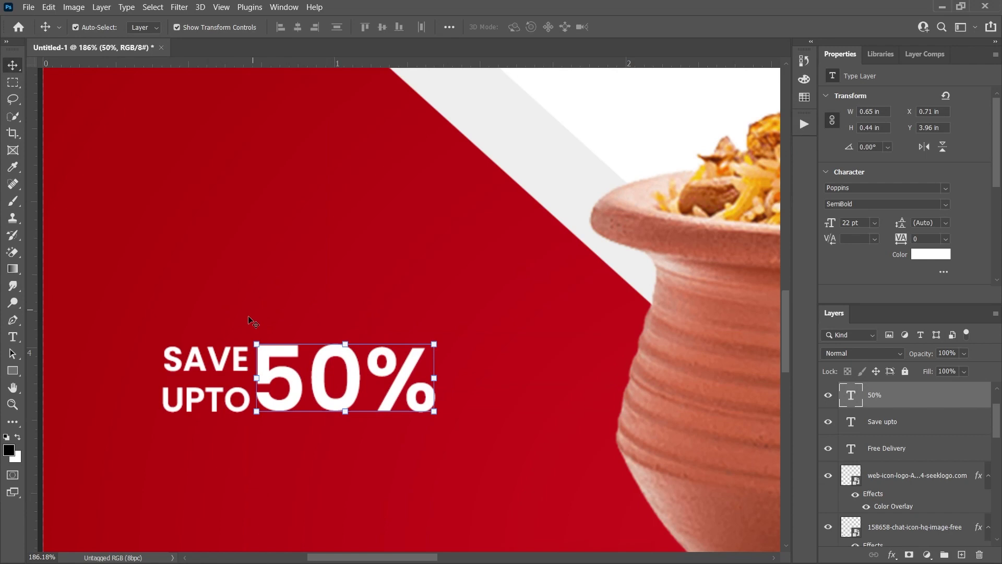
Step: Stretch SAVE UPTO and 50% taller together with Free Transform
left_click(882, 421, "ctrl")
key("ctrl+t")
left_click_drag(299, 344, 293, 319)
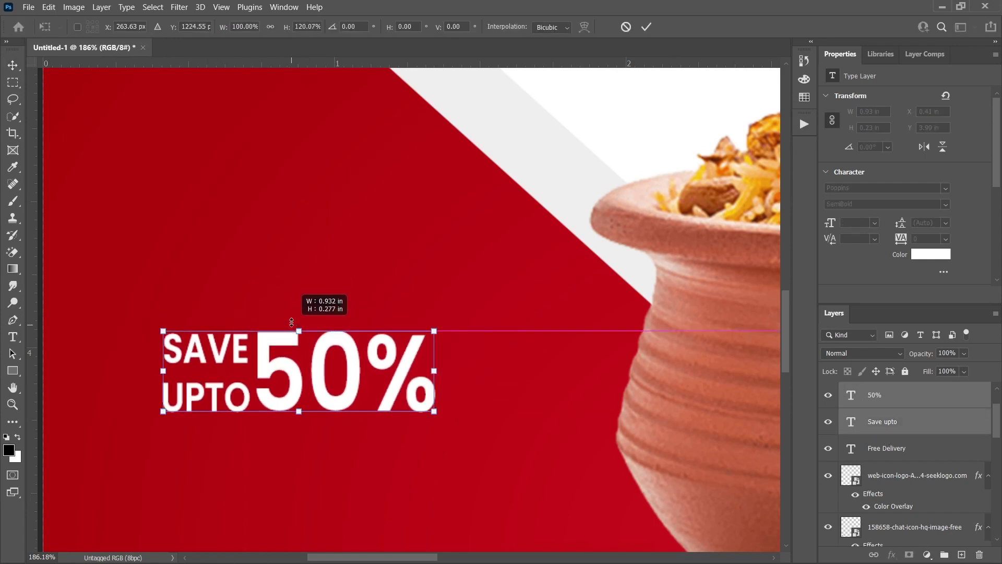
key("Return")
key("ctrl+0")
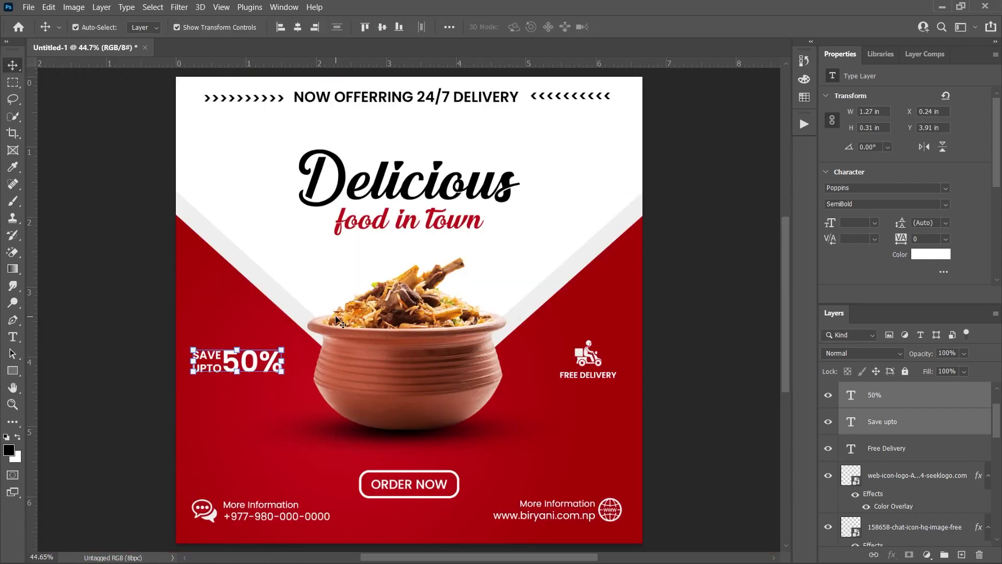
Step: Nudge SAVE UPTO and 50% down level with FREE DELIVERY, then preview without panels
left_click_drag(239, 366, 238, 374)
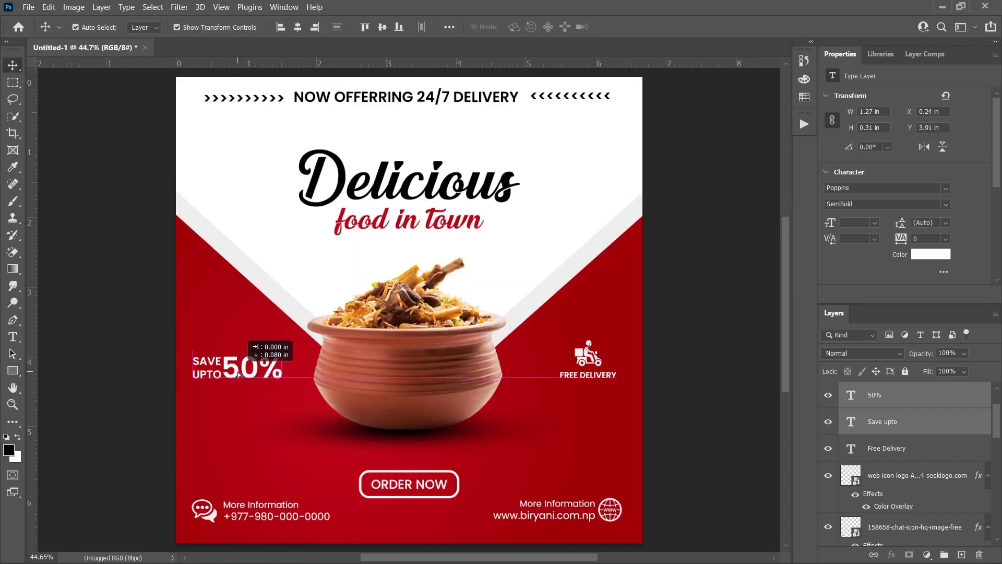
left_click(741, 274)
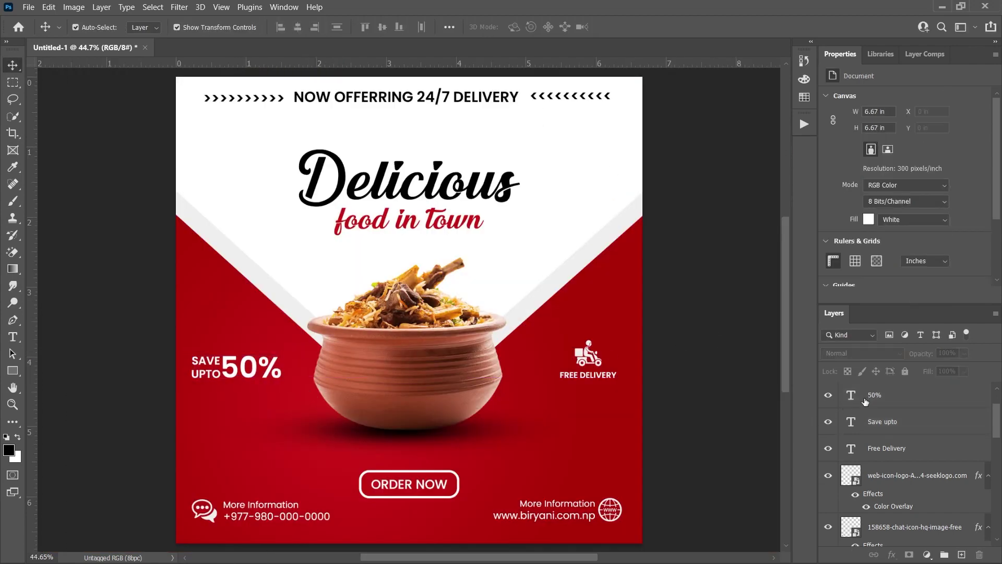
left_click(880, 415)
left_click(248, 371, "shift")
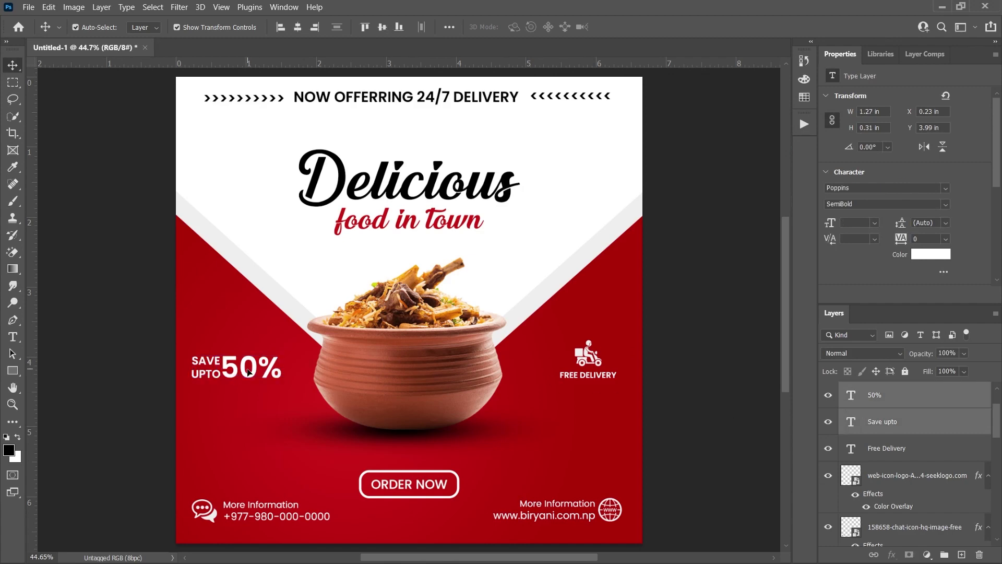
left_click_drag(248, 370, 254, 377)
left_click(704, 351)
key("Tab")
key("ctrl+0")
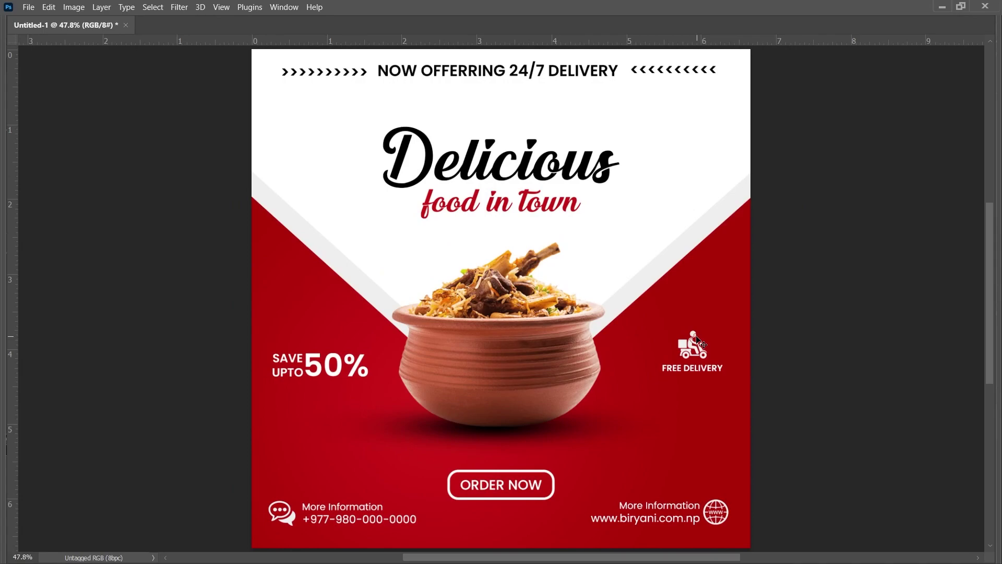